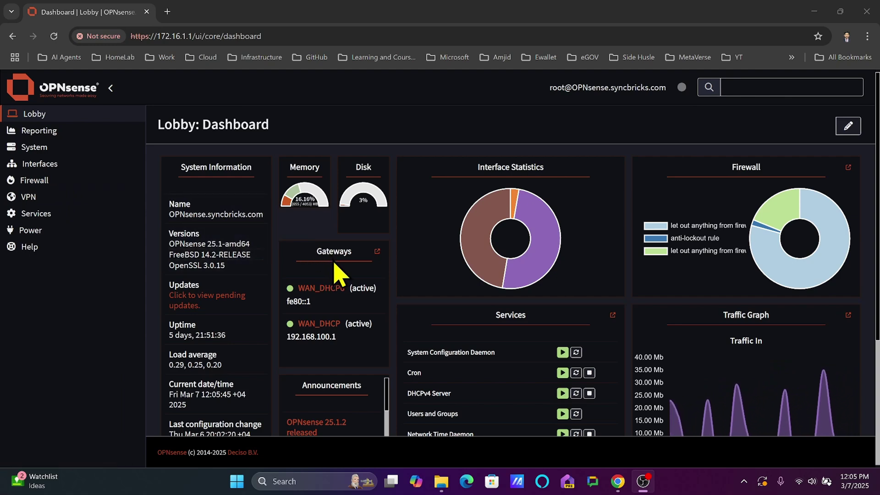
- Open System > Gateways > Configuration to see the WAN_DHCP and WAN_DHCP6 gateways
left_click(50, 154)
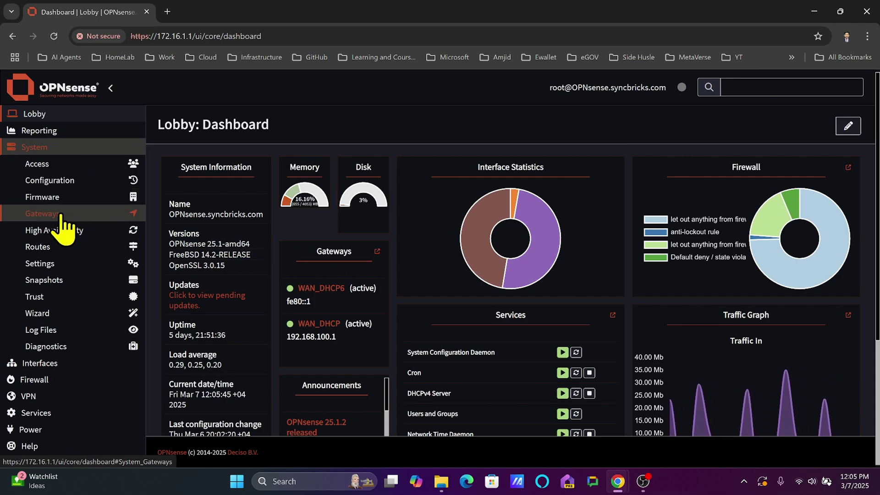
left_click(62, 215)
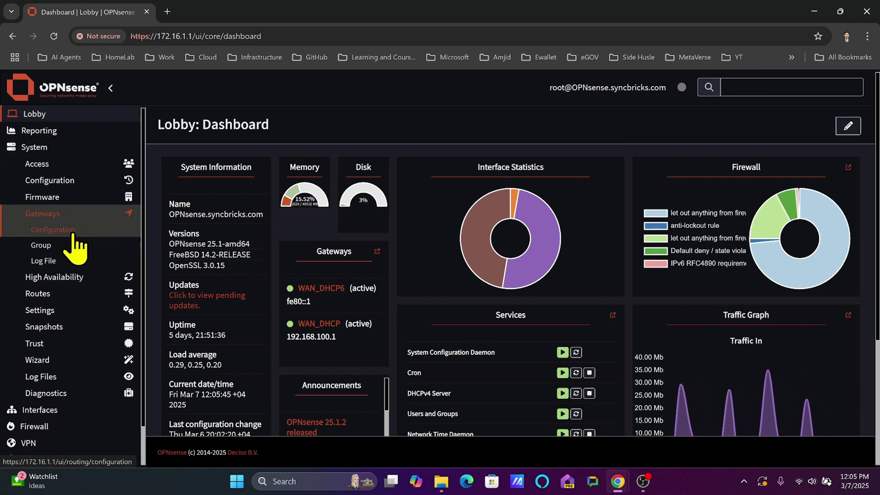
left_click(74, 232)
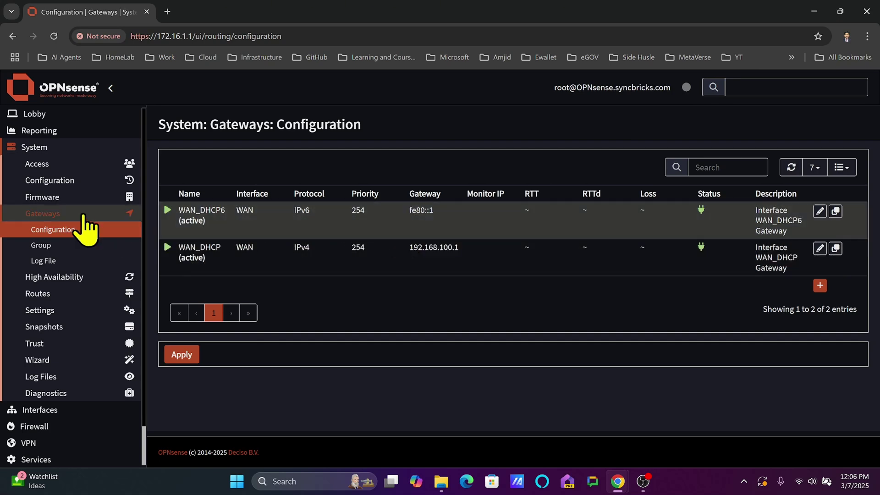
- Open the WAN interface settings, currently on DHCP for IPv4 and DHCPv6 for IPv6
left_click(77, 151)
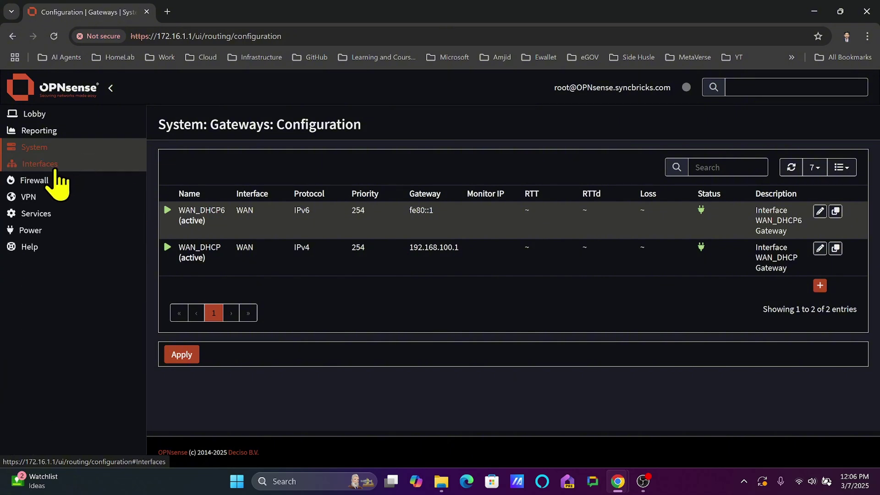
left_click(55, 168)
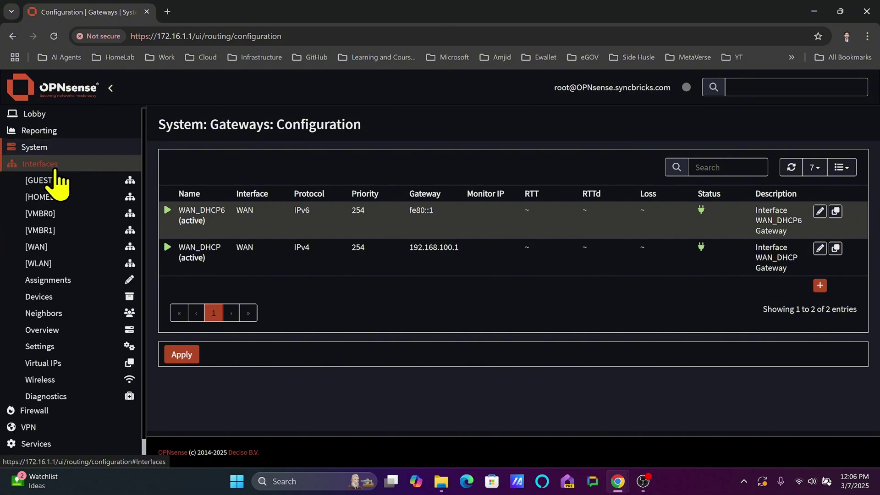
left_click(72, 250)
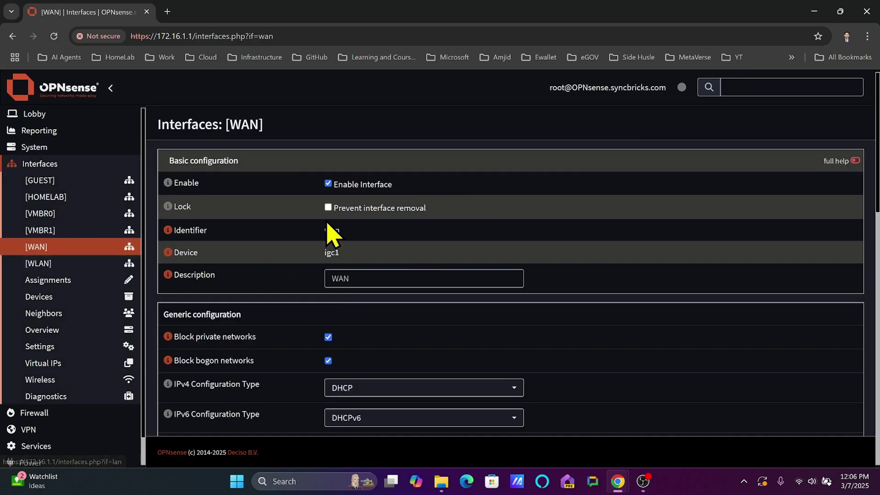
- Set the WAN's IPv6 configuration type to None and IPv4 type to Static IPv4
scroll(366, 250, "down", 2)
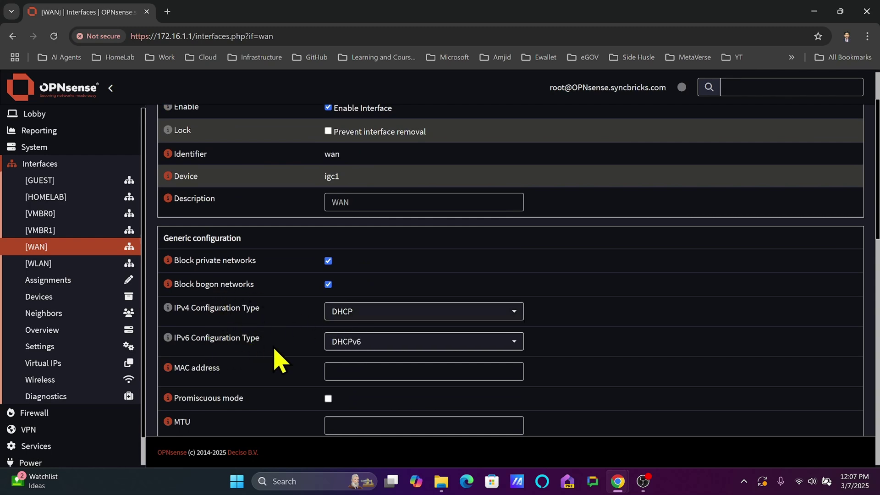
left_click(349, 350)
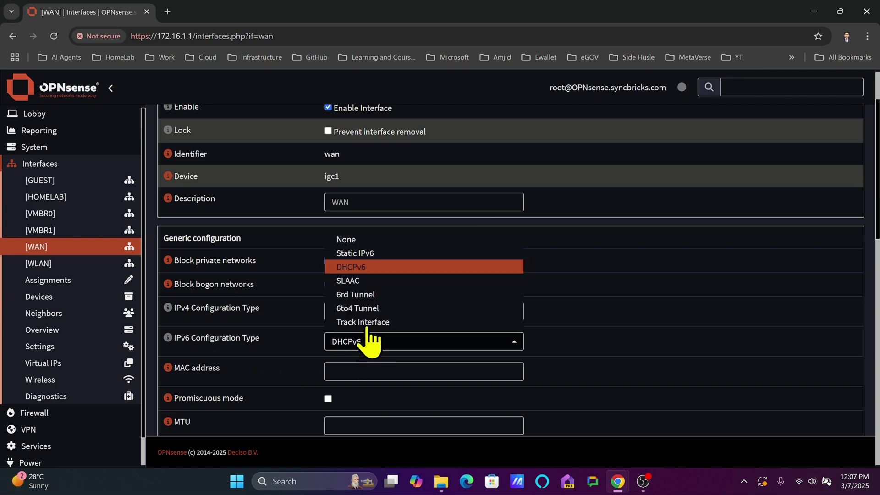
left_click(363, 239)
scroll(374, 260, "down", 2)
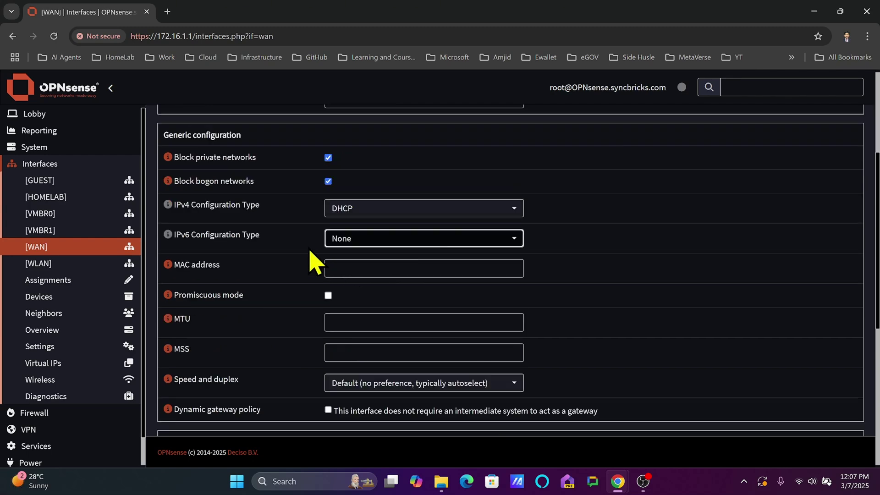
left_click(365, 215)
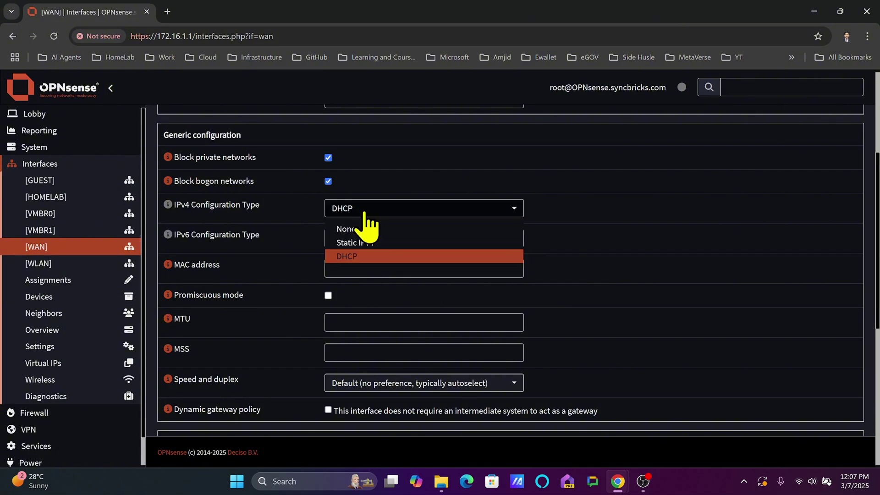
left_click(362, 229)
left_click(366, 209)
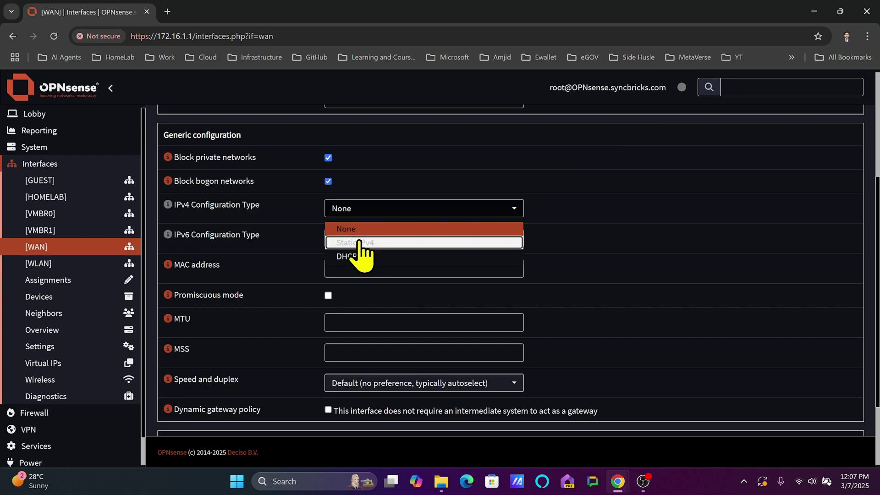
left_click(357, 242)
- Begin entering 192.168.100.200 as the WAN address, then view Interfaces Overview without saving
scroll(398, 275, "down", 4)
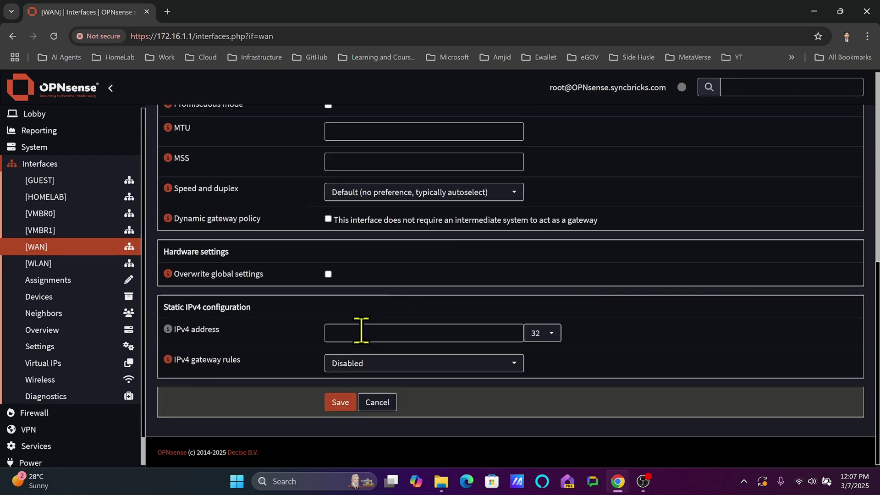
left_click(416, 332)
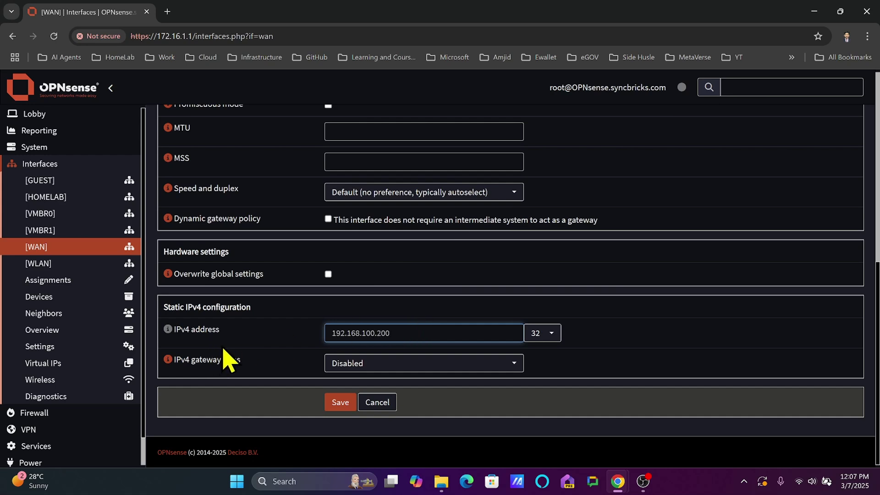
left_click(62, 330)
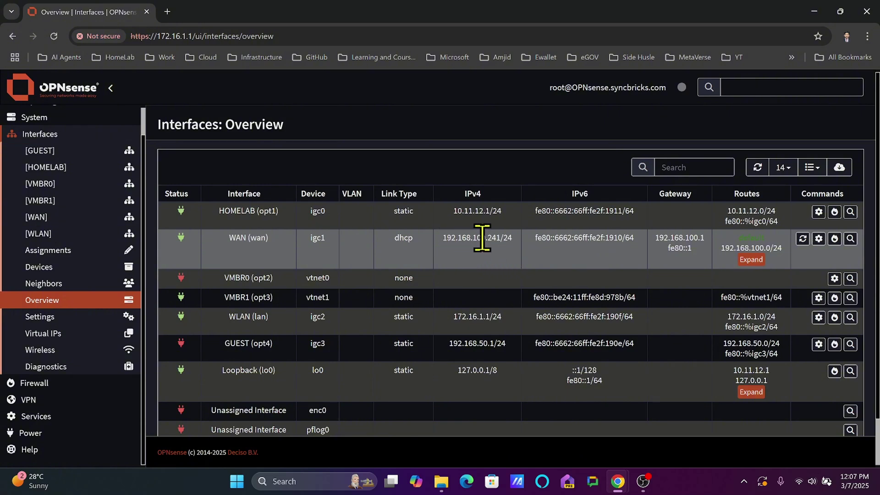
triple_click(500, 239)
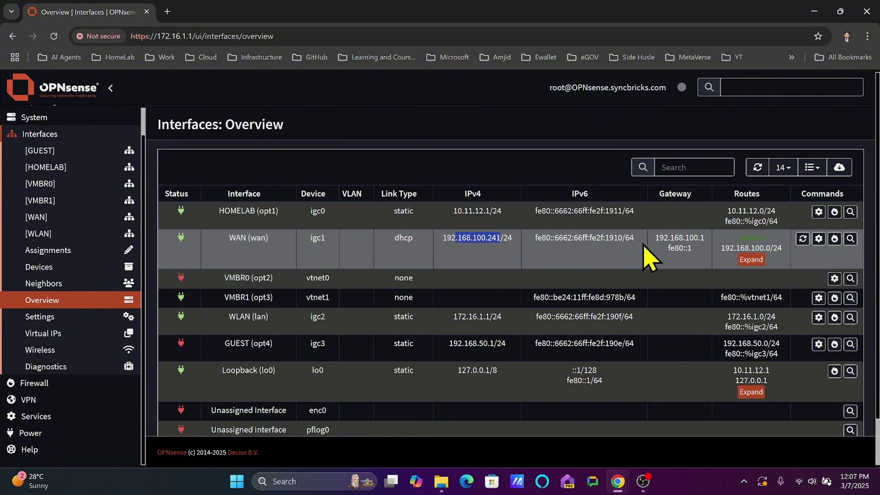
left_click(657, 241)
left_click_drag(656, 241, 708, 242)
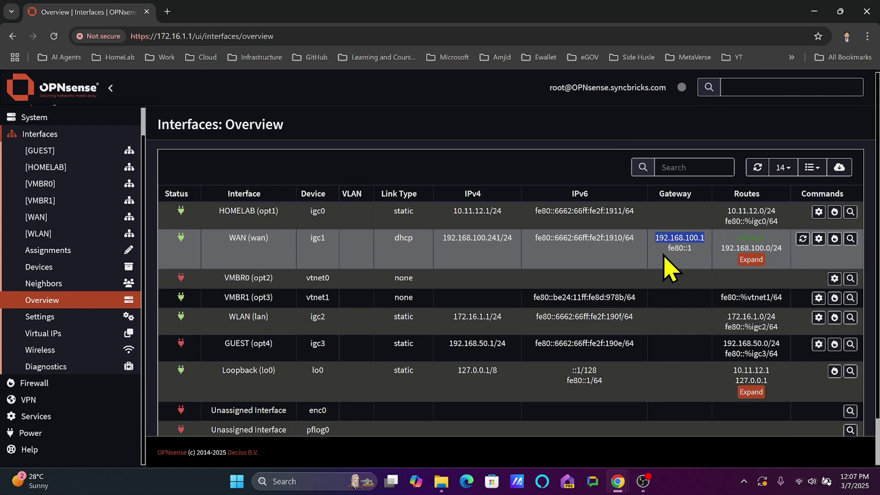
double_click(675, 247)
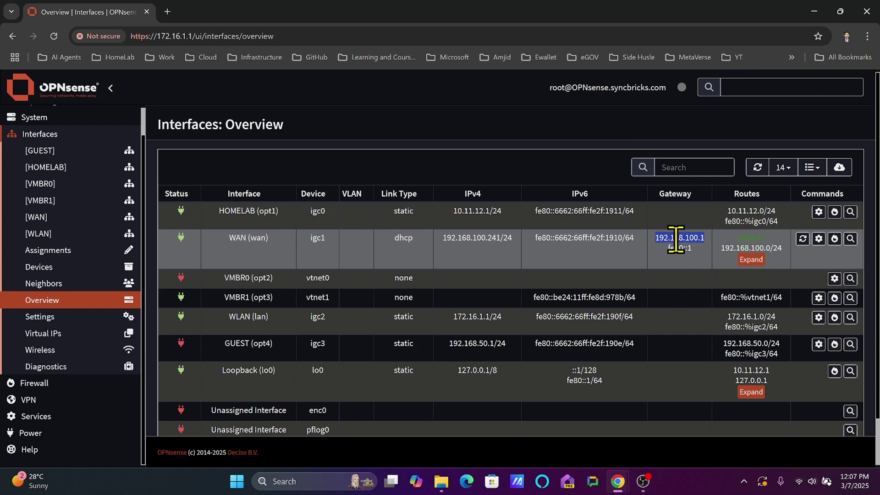
left_click(676, 239)
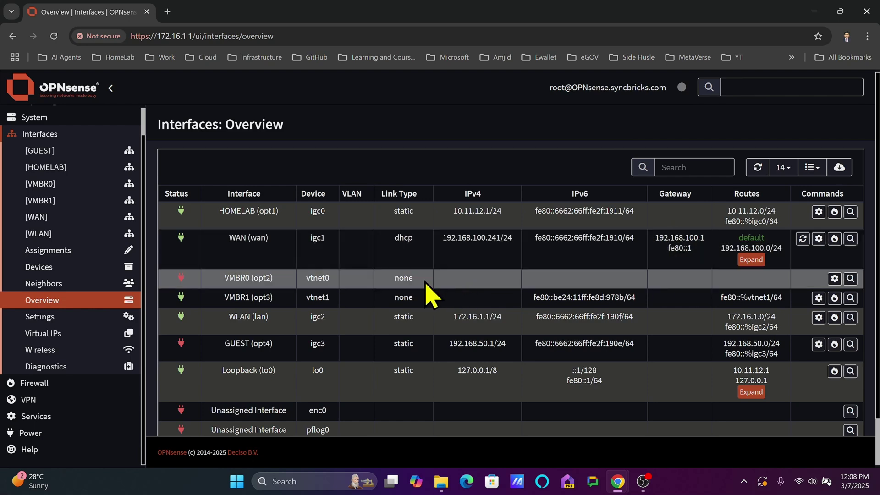
left_click(61, 136)
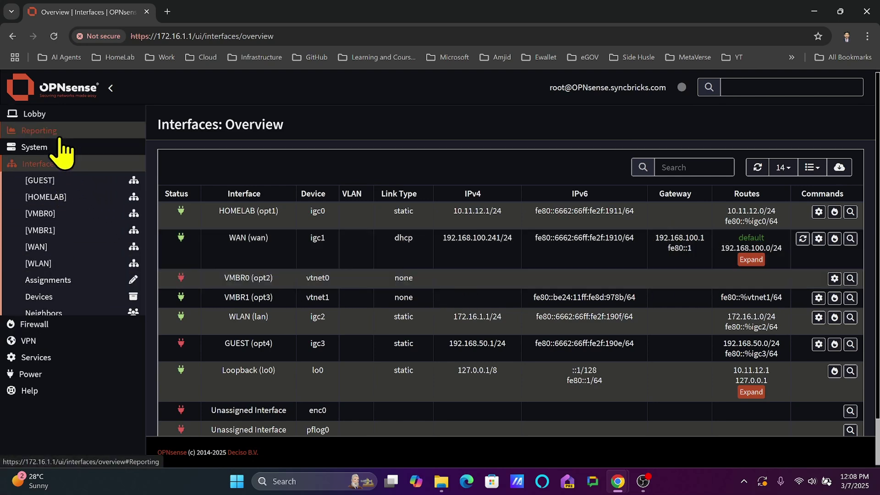
- Show the Gateways Configuration list with WAN_DHCP6 and WAN_DHCP active at priority 254
left_click(53, 146)
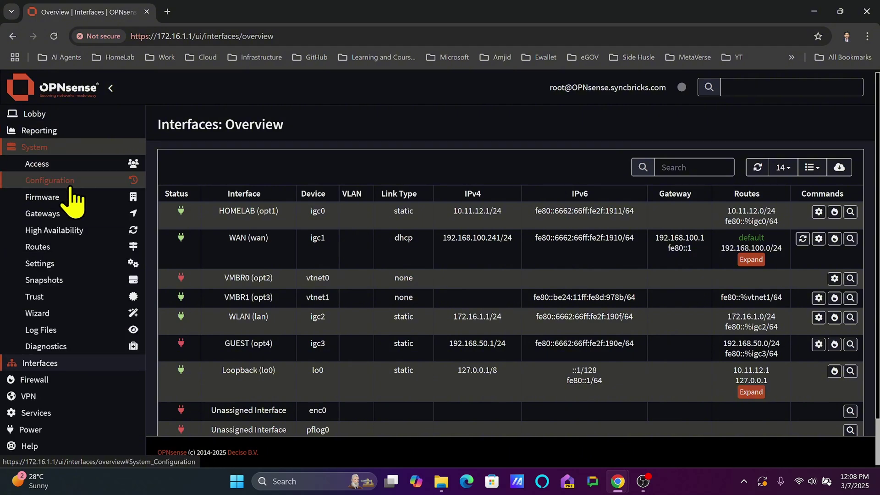
left_click(53, 214)
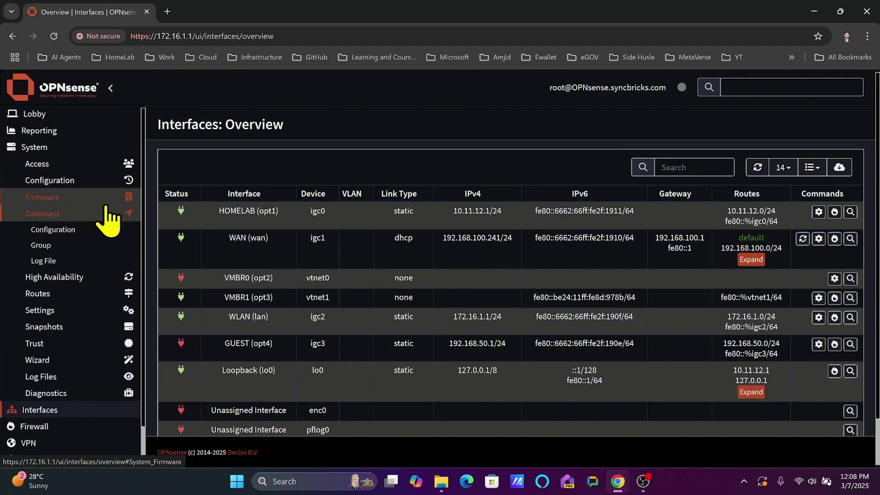
left_click(68, 230)
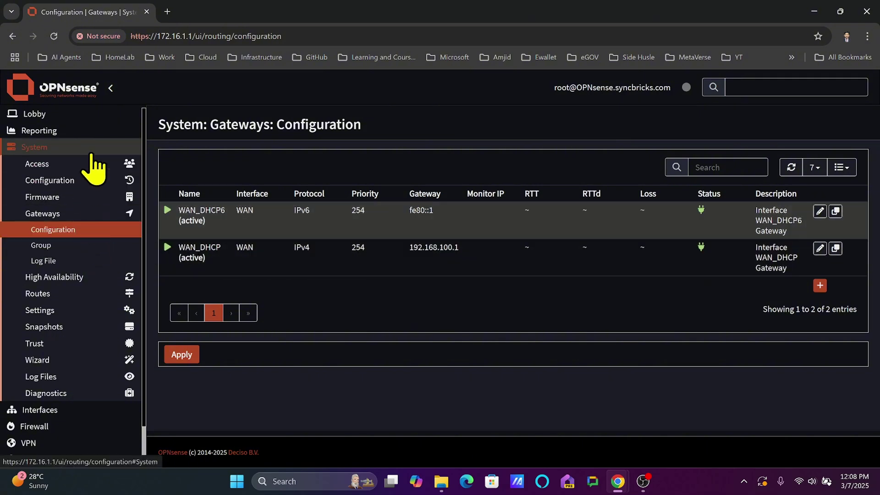
left_click(36, 147)
left_click(60, 164)
left_click(59, 164)
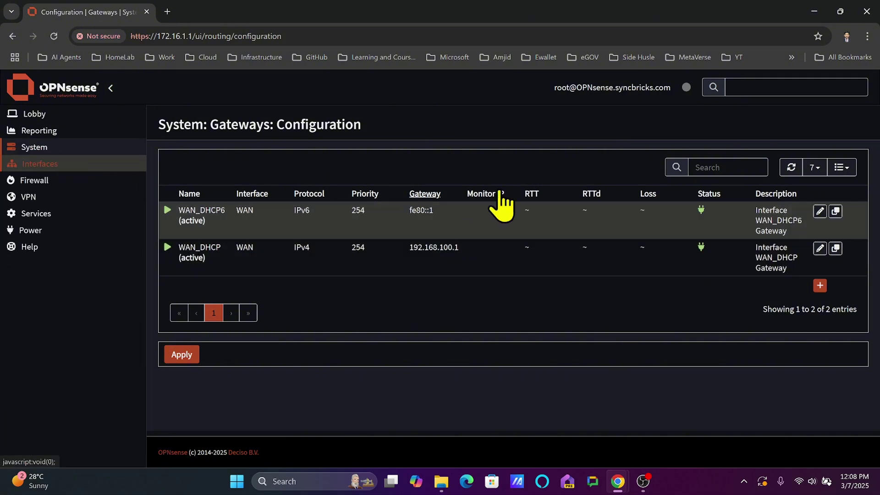
- Add a new gateway named WANGW_AWASR with the IPv4 address family
left_click(821, 286)
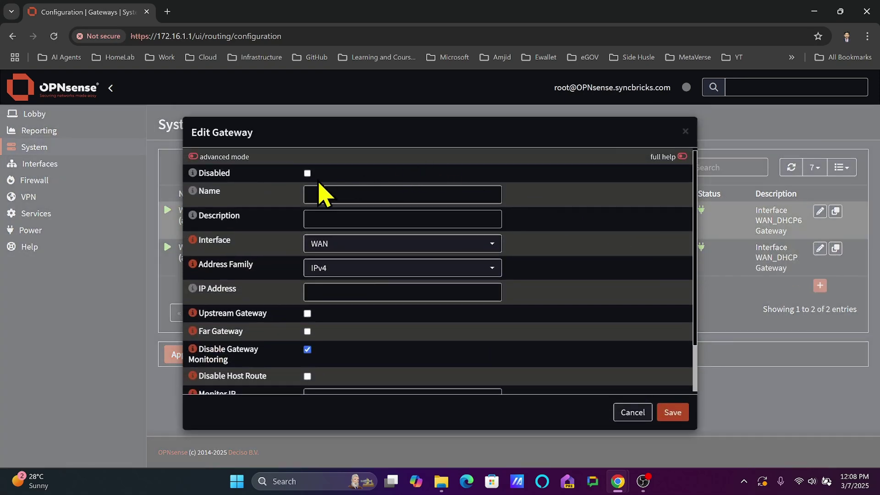
left_click(335, 196)
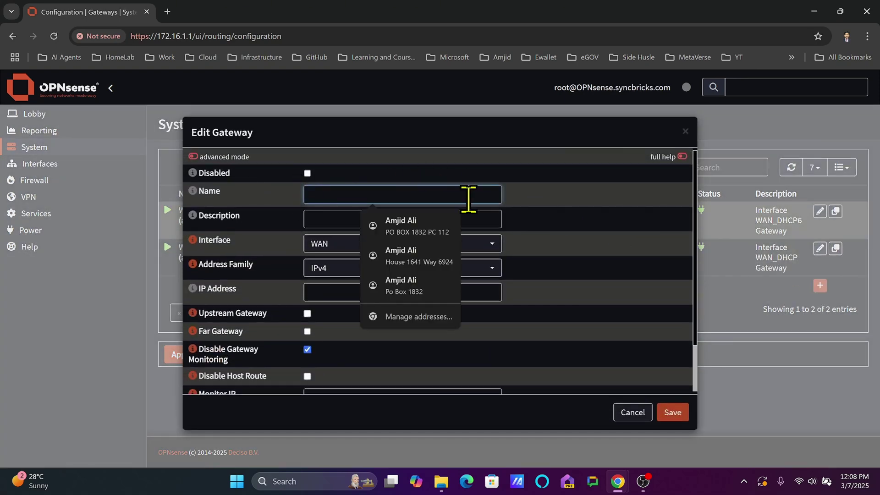
type("WAN_GW_AWS")
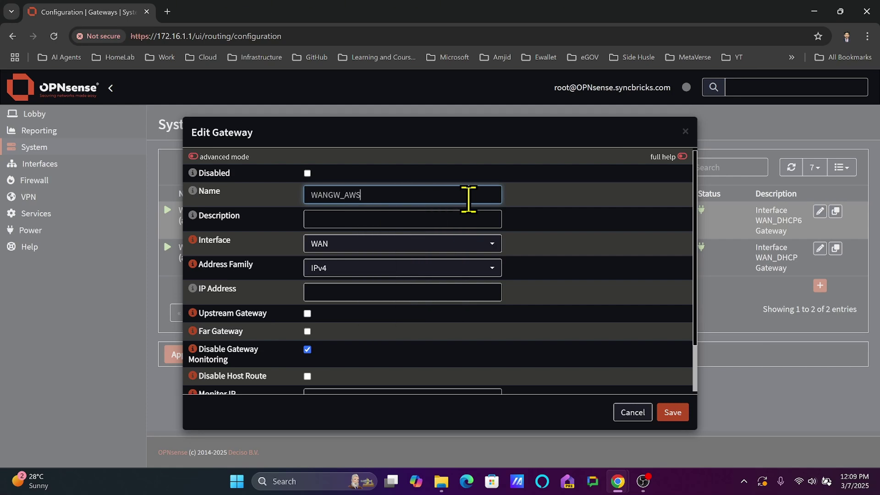
type("R")
key("Tab")
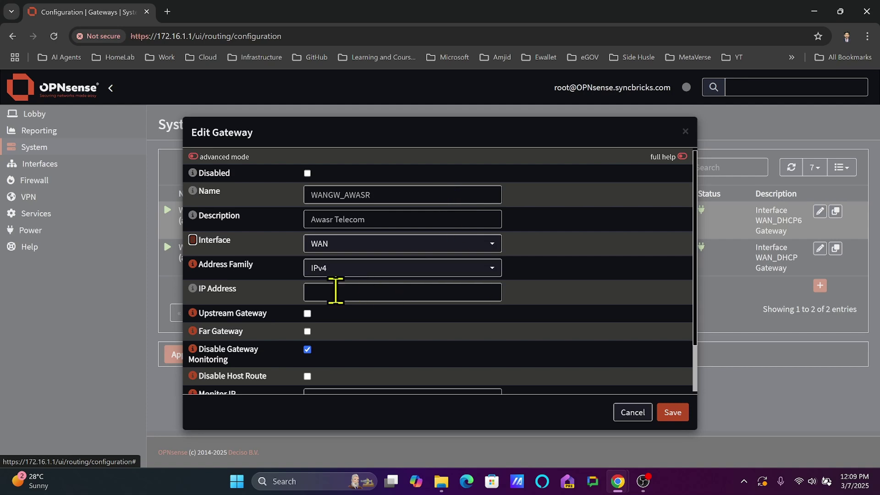
left_click(336, 275)
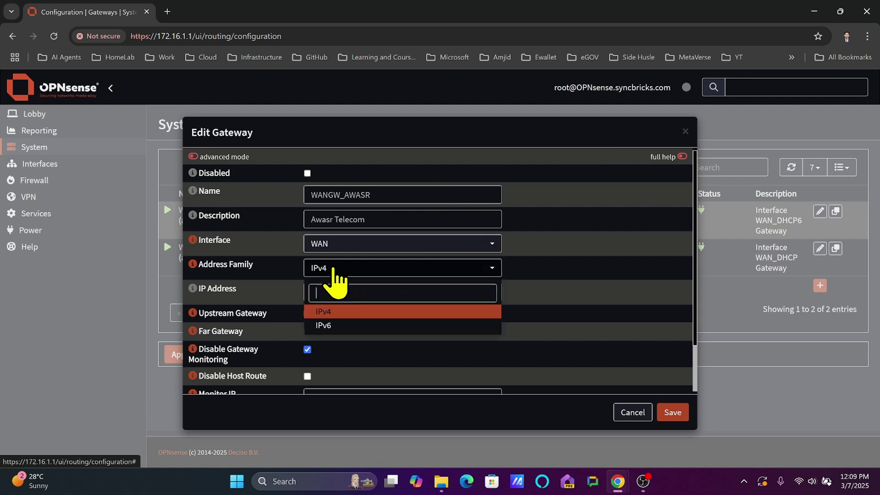
left_click(347, 316)
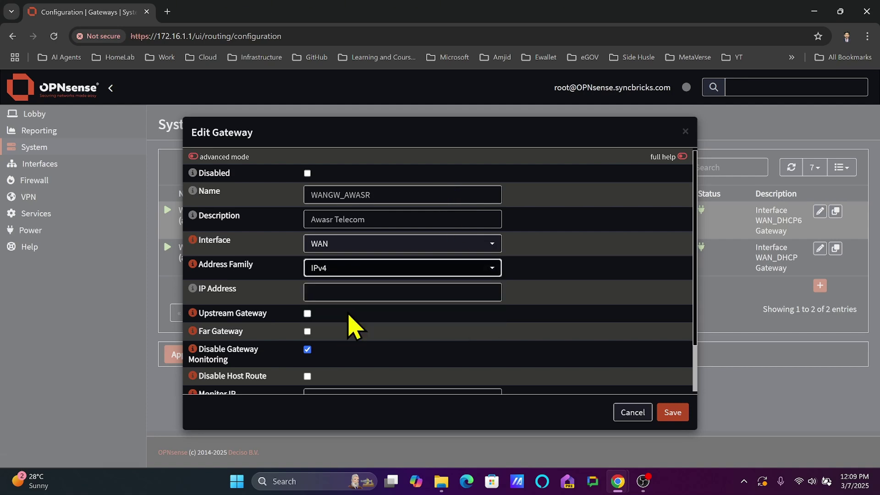
- Give the gateway IP and monitor IP 192.168.100.1, and save it
left_click(338, 292)
type("192.168")
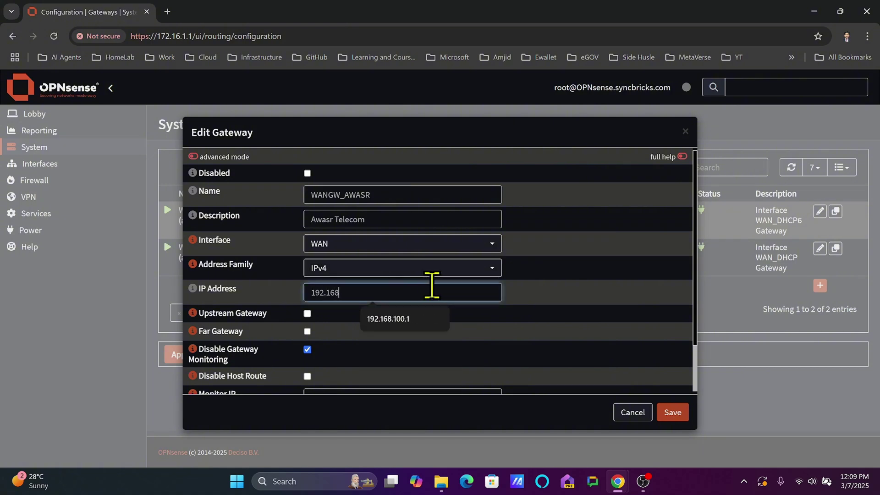
type(".100.1")
scroll(321, 330, "down", 1)
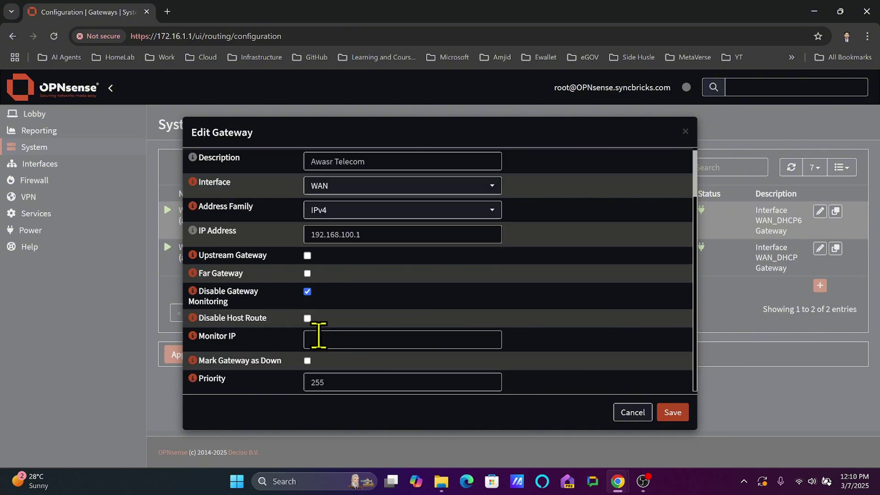
left_click(349, 341)
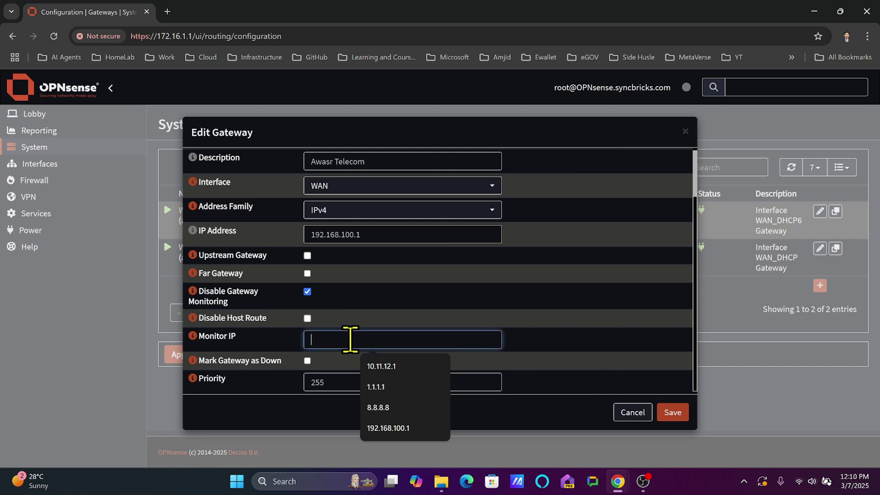
type("192.168.10")
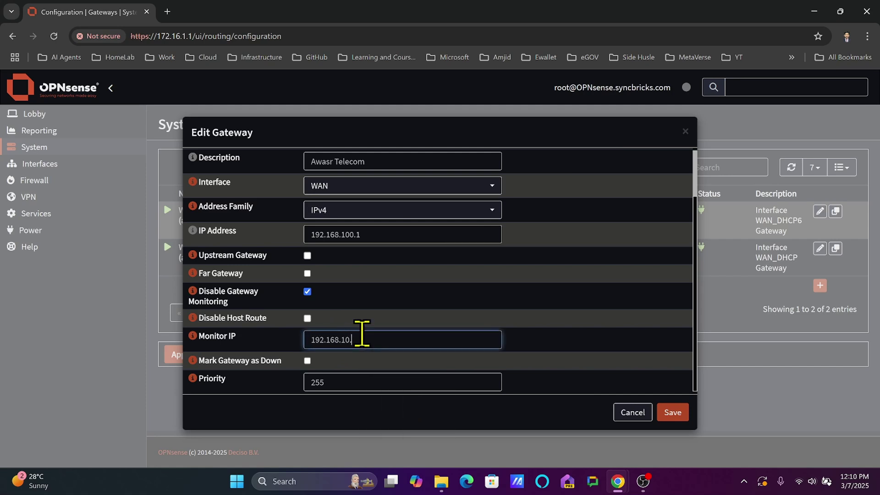
type("0.1")
key("Tab")
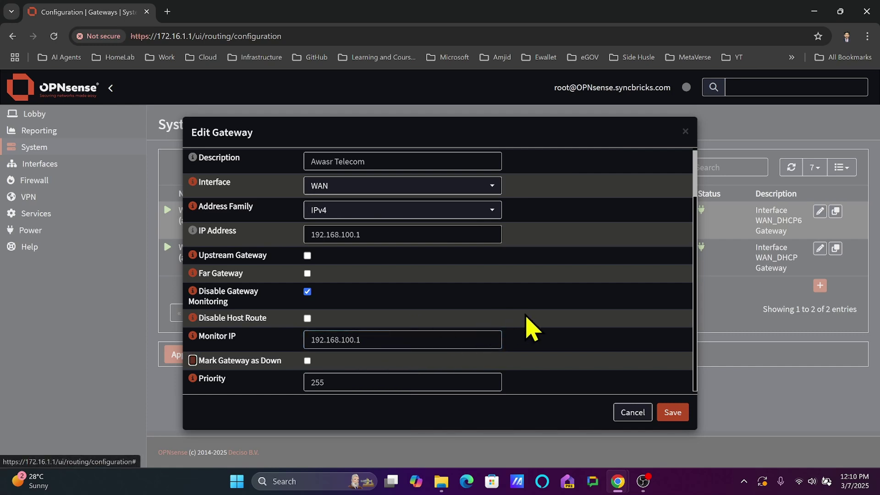
scroll(415, 229, "up", 2)
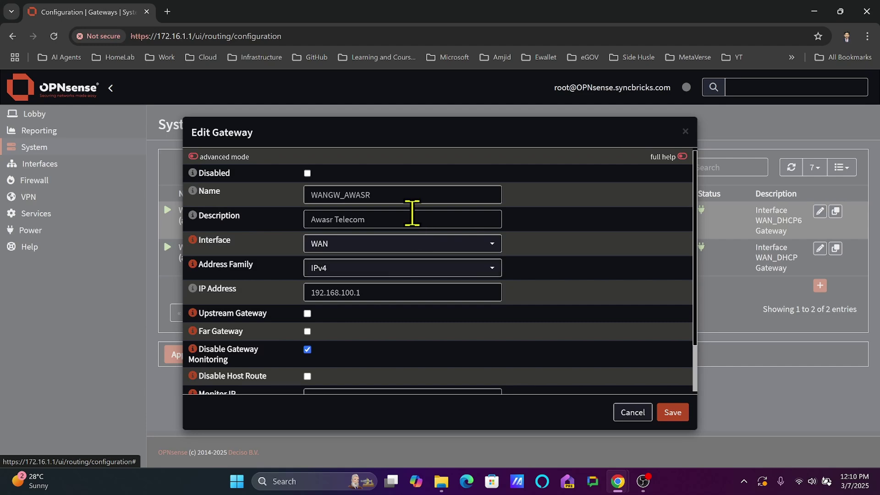
scroll(413, 210, "down", 2)
left_click(673, 412)
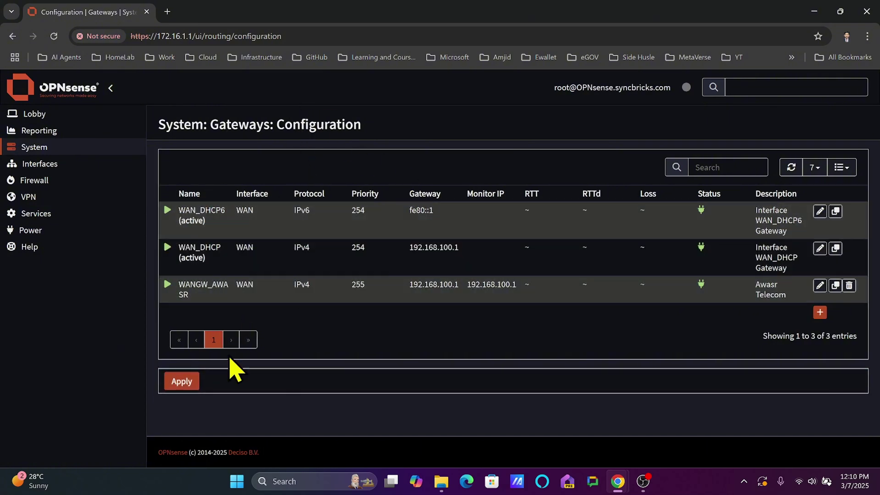
left_click(279, 482)
- Run 'ping google.com -t' in Command Prompt, then return to OPNsense's WAN settings
type("cmd")
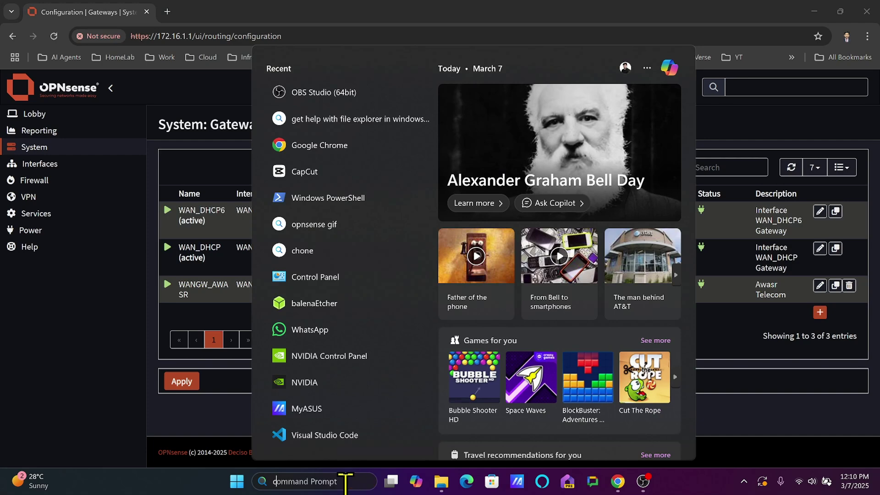
key("Return")
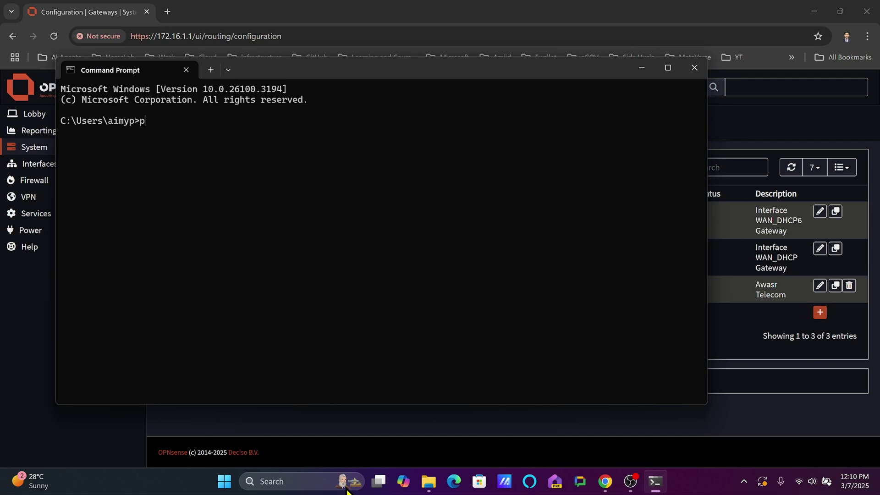
type("ing google.com -t")
key("Return")
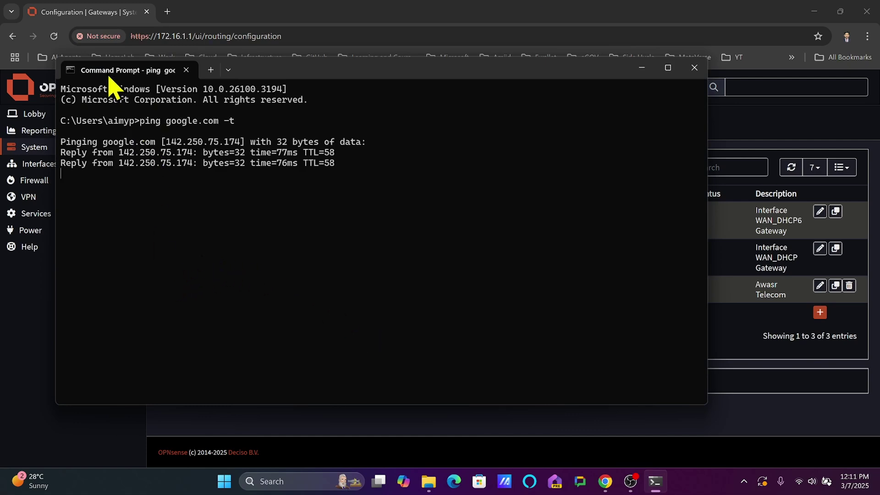
left_click(76, 27)
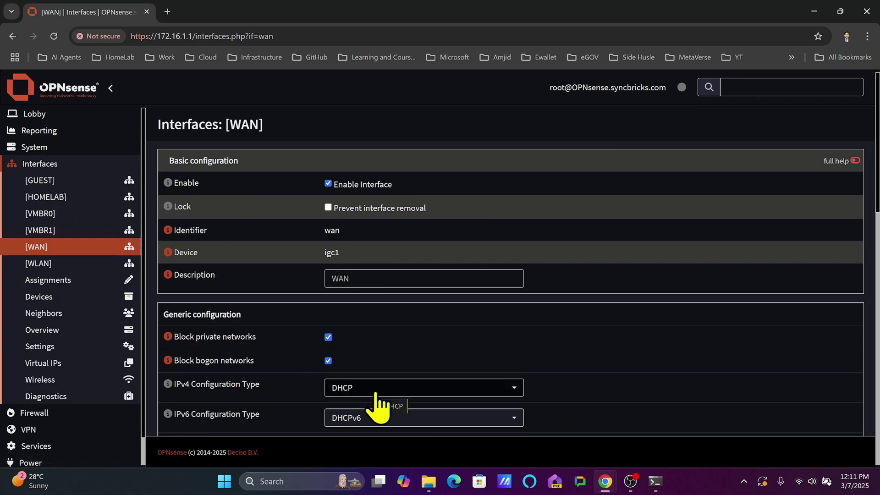
- Set the WAN's IPv4 configuration type to Static IPv4 and IPv6 to None
scroll(376, 394, "down", 2)
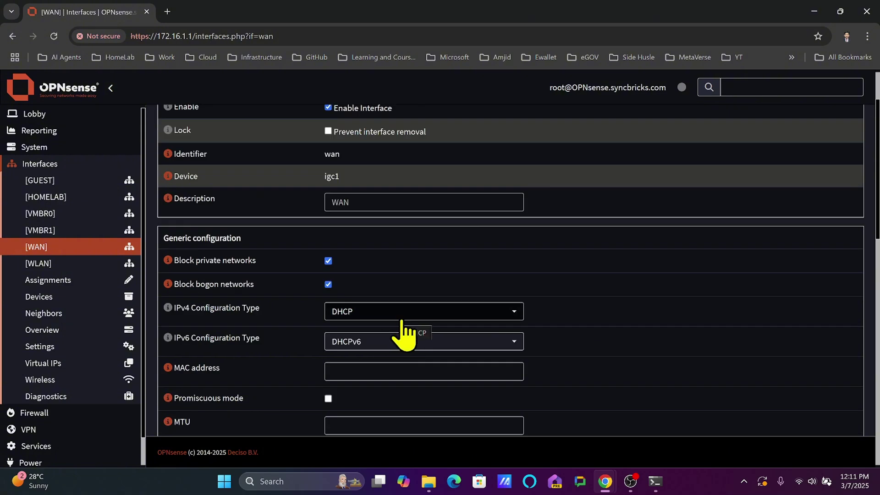
scroll(408, 326, "down", 2)
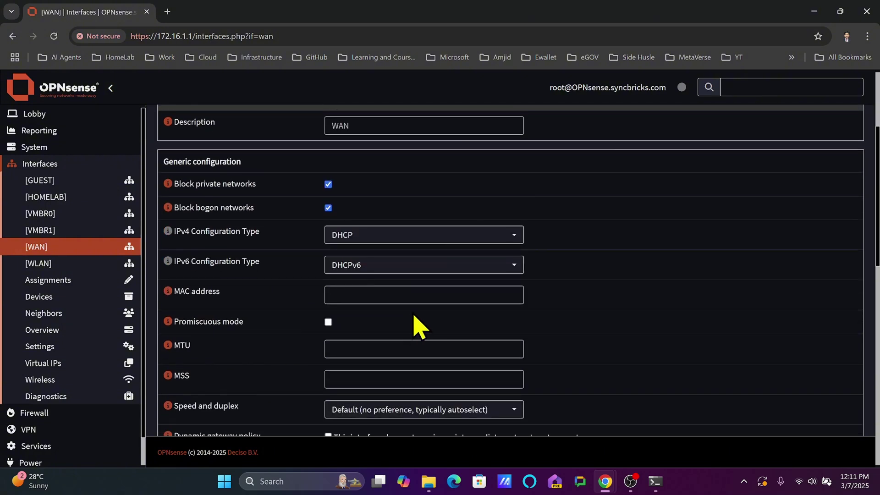
left_click(397, 237)
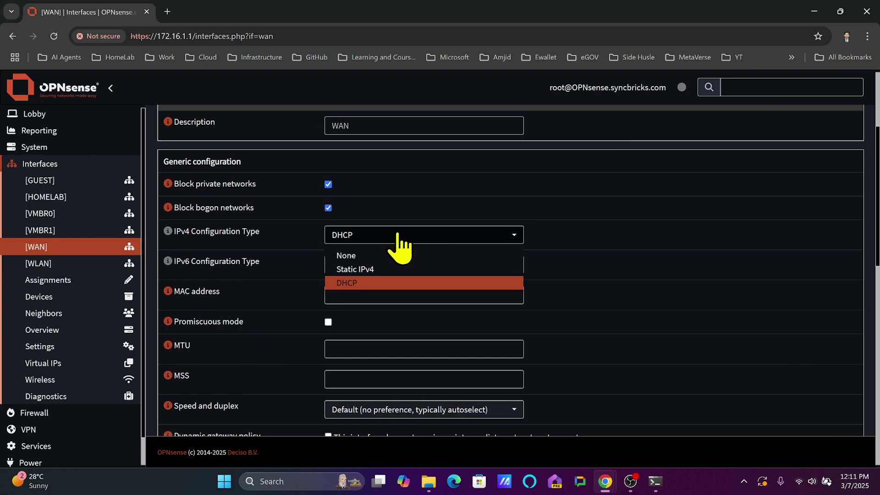
left_click(365, 269)
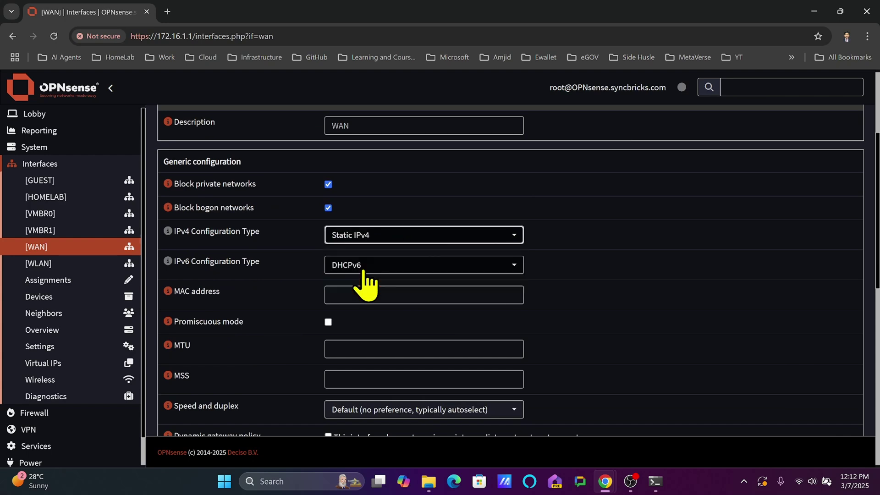
left_click(371, 271)
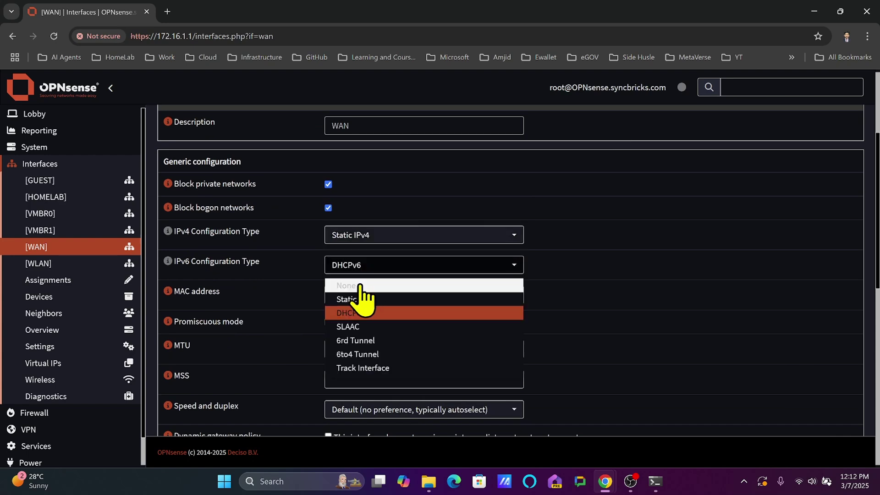
left_click(360, 285)
- Enter static address 192.168.100.200 with a /24 prefix and save the WAN settings
scroll(422, 287, "down", 5)
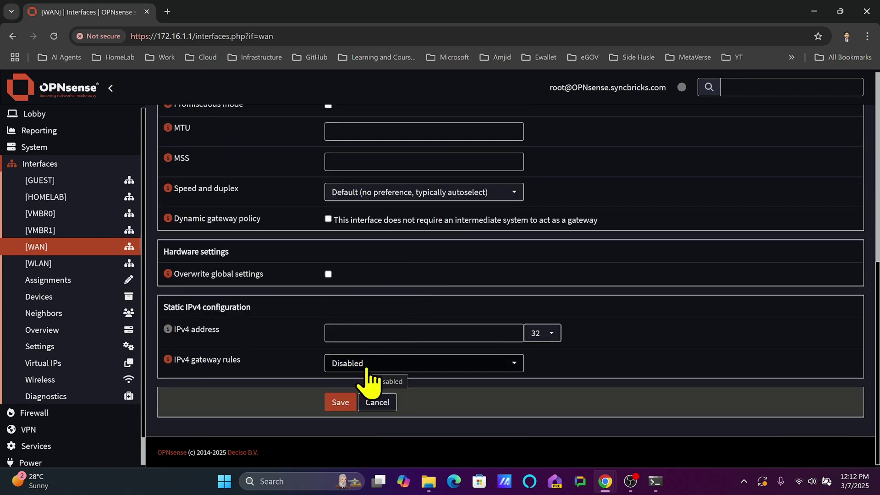
scroll(384, 301, "up", 2)
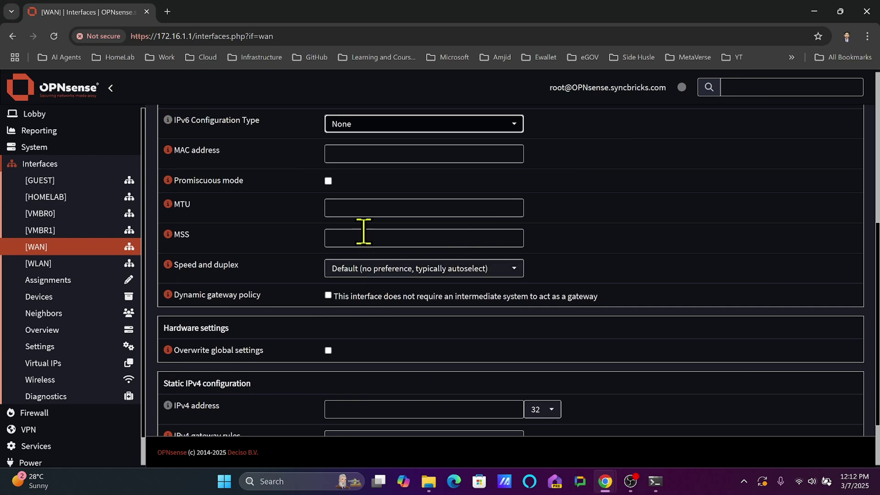
scroll(365, 233, "up", 2)
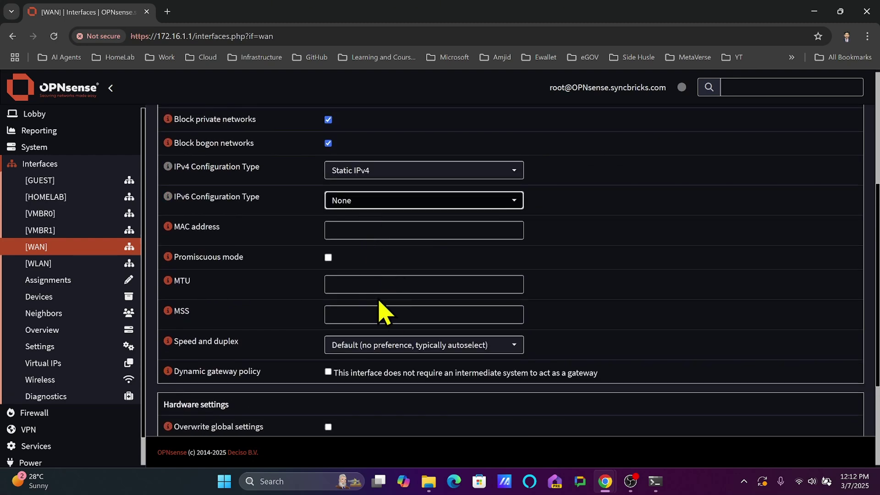
scroll(381, 321, "down", 4)
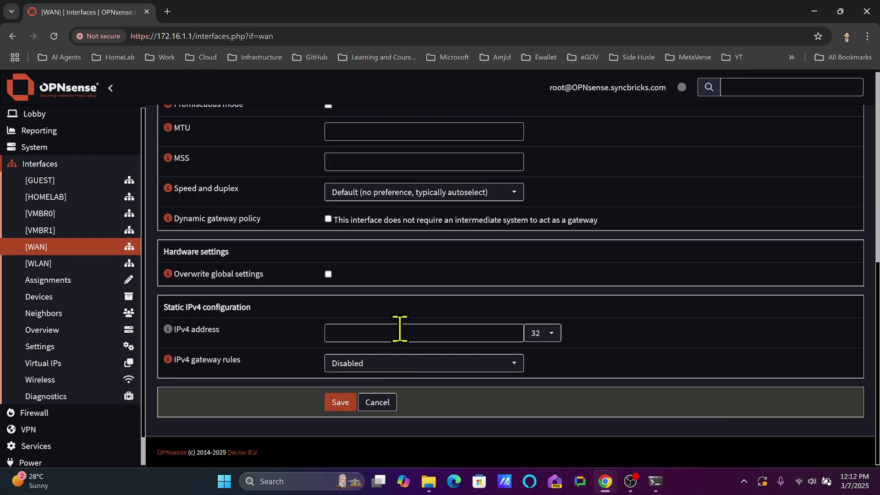
left_click(400, 330)
type("192.168.100.200")
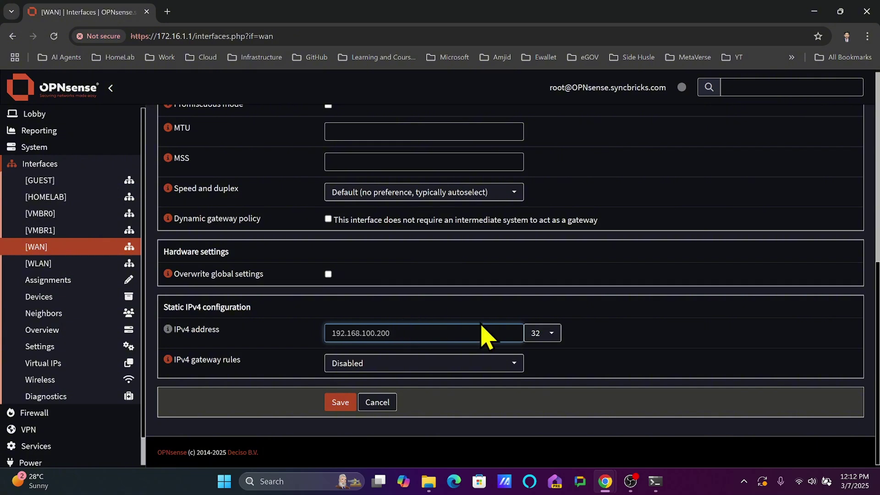
left_click(544, 334)
left_click(551, 311)
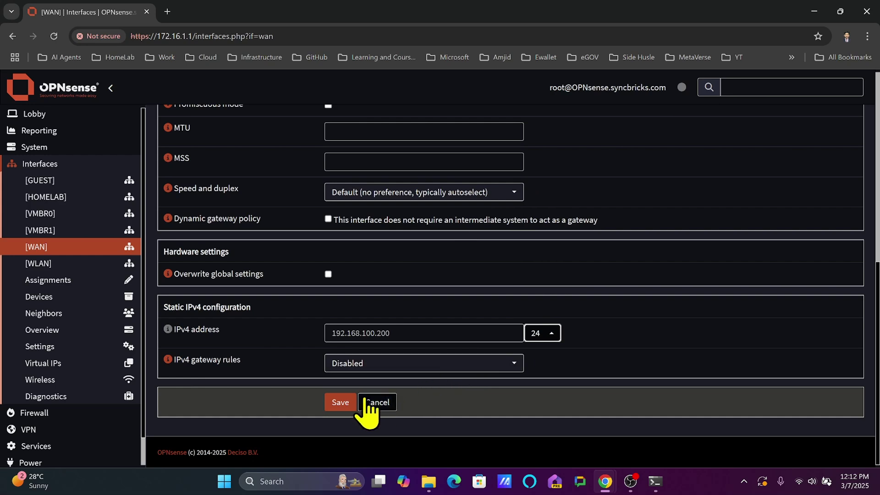
left_click(345, 402)
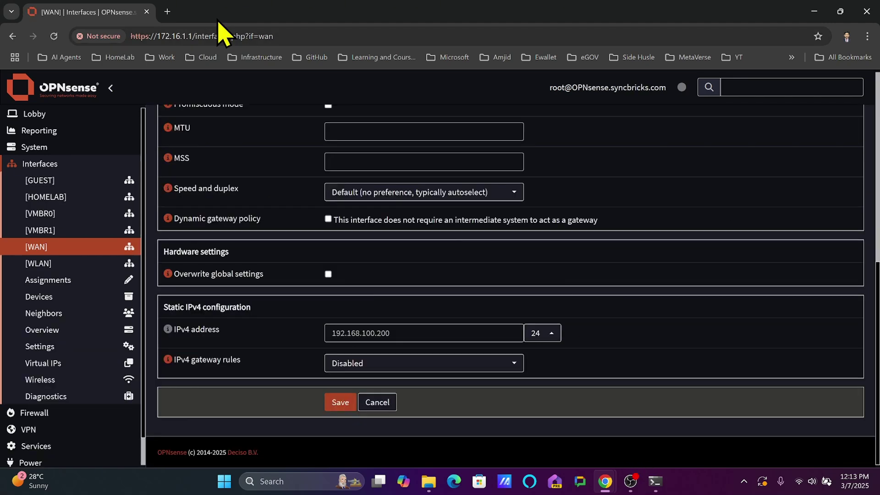
- Load google.com in a new Chrome tab to test internet access, then return to OPNsense
left_click(167, 11)
type("goog")
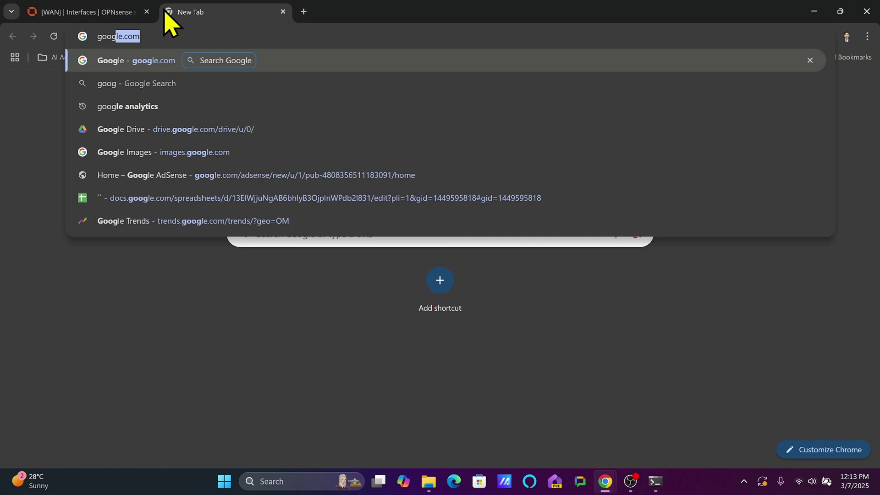
key("Return")
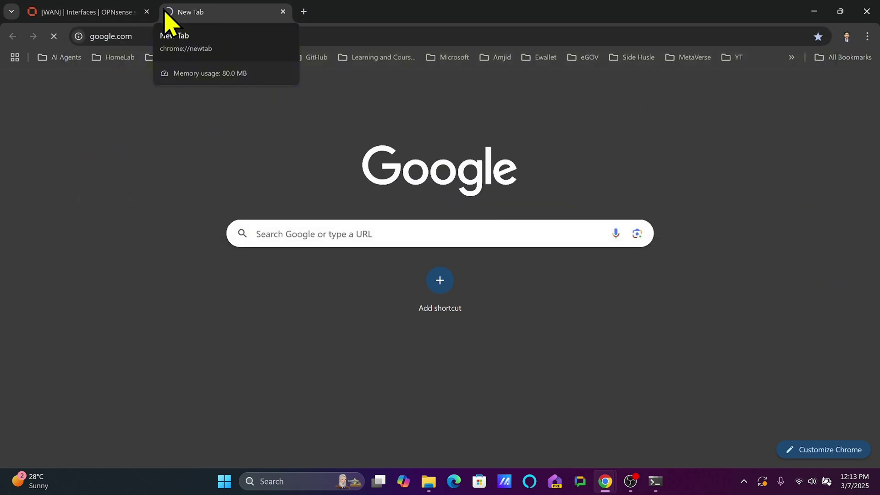
left_click(126, 10)
- In Command Prompt, ping the WAN address 192.168.100.200 and get 4/4 replies
left_click(299, 477)
type("comma")
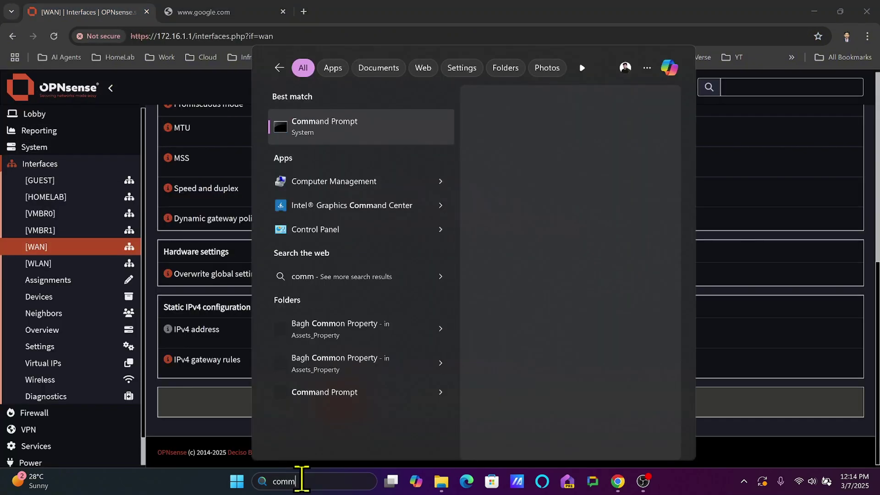
key("Return")
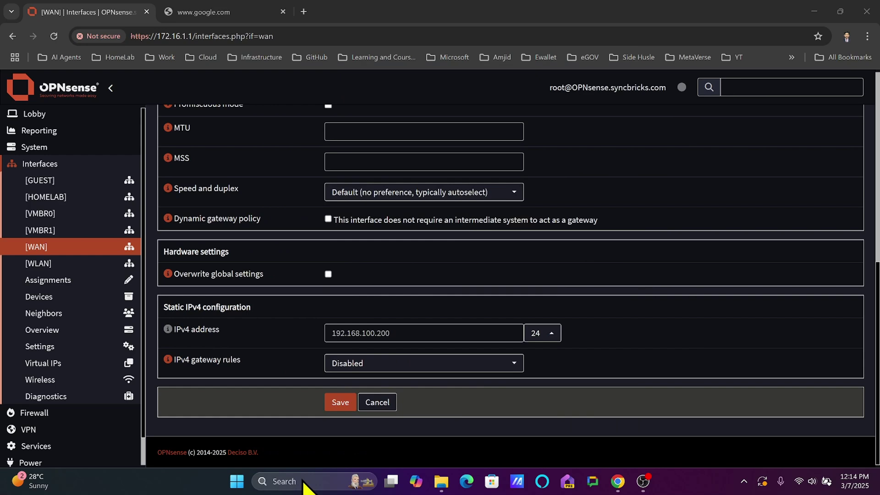
type("ping 192.168.10")
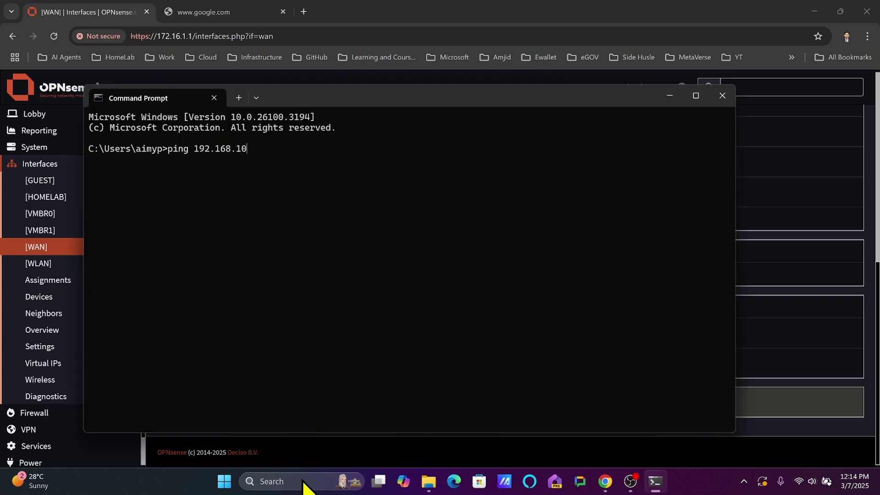
type("0.200")
key("Return")
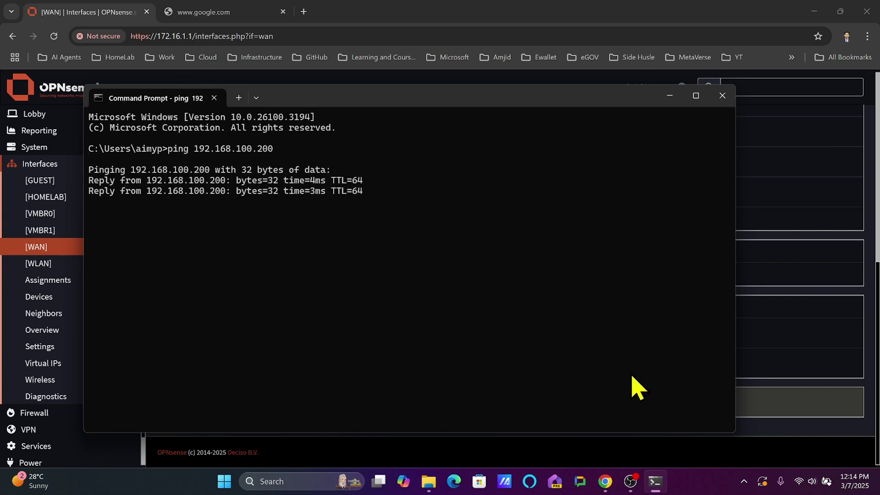
- Re-run the ping against gateway 192.168.100.1, which times out, then return to OPNsense
left_click(754, 252)
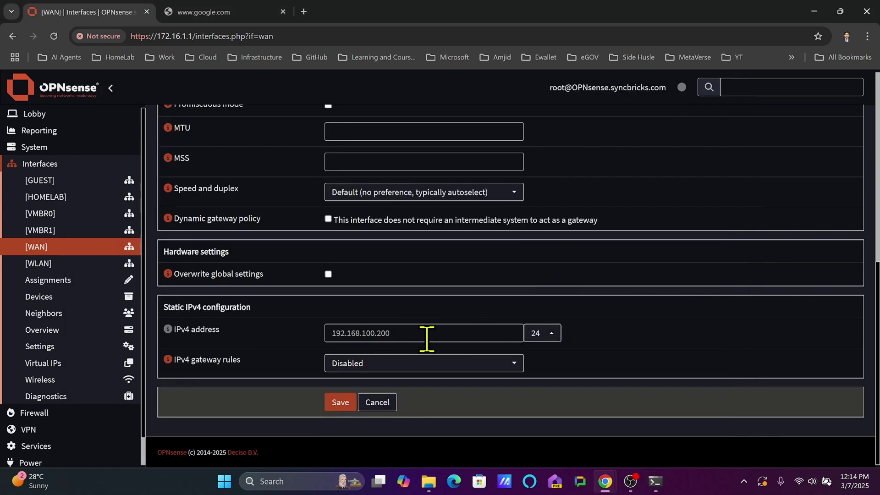
left_click(655, 482)
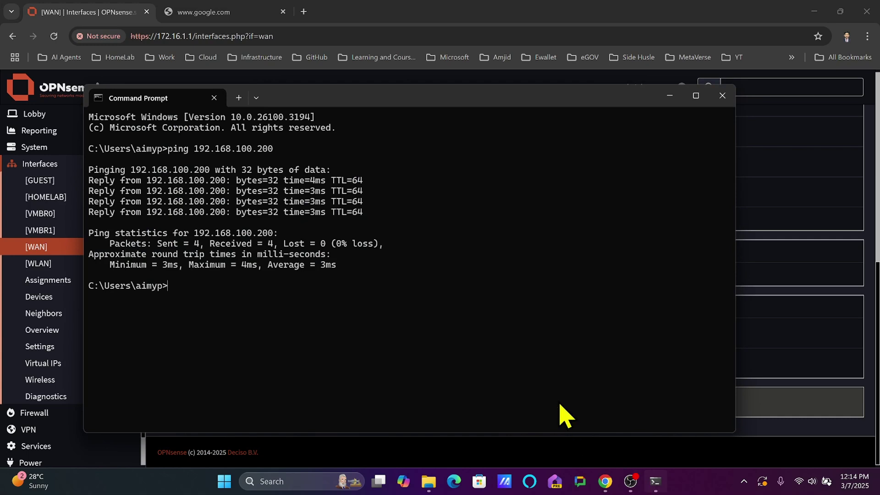
key("Up")
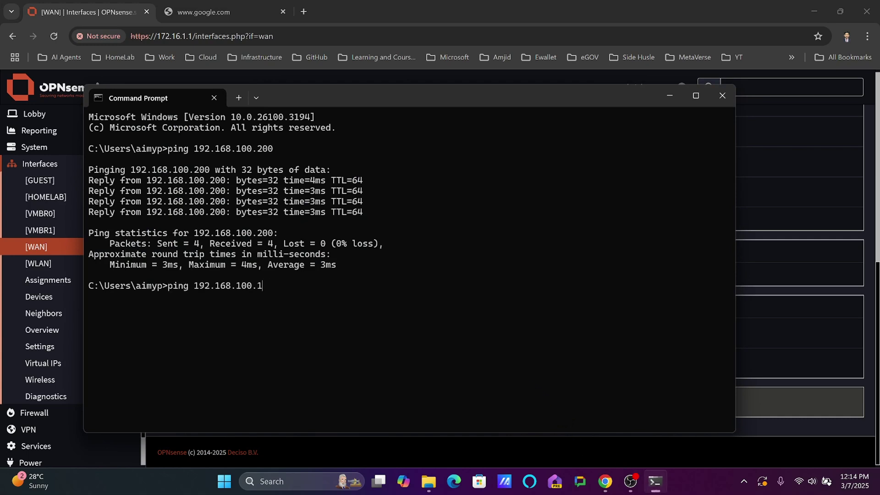
key("Return")
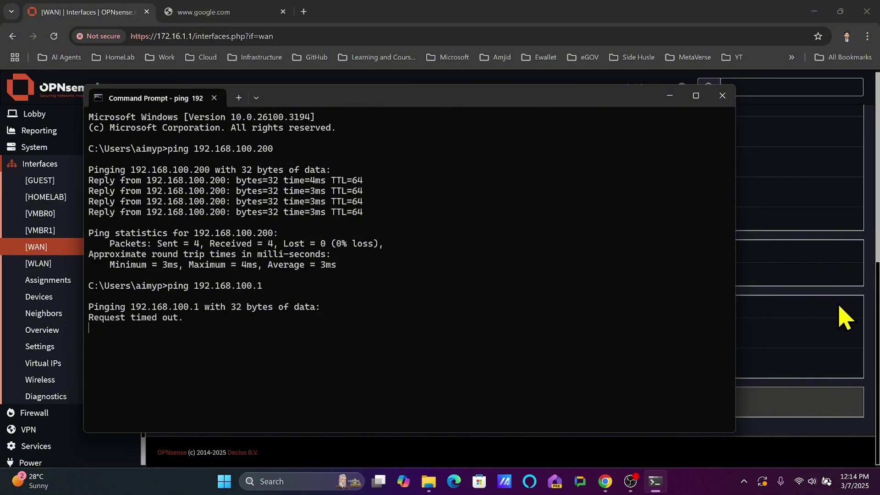
left_click(869, 297)
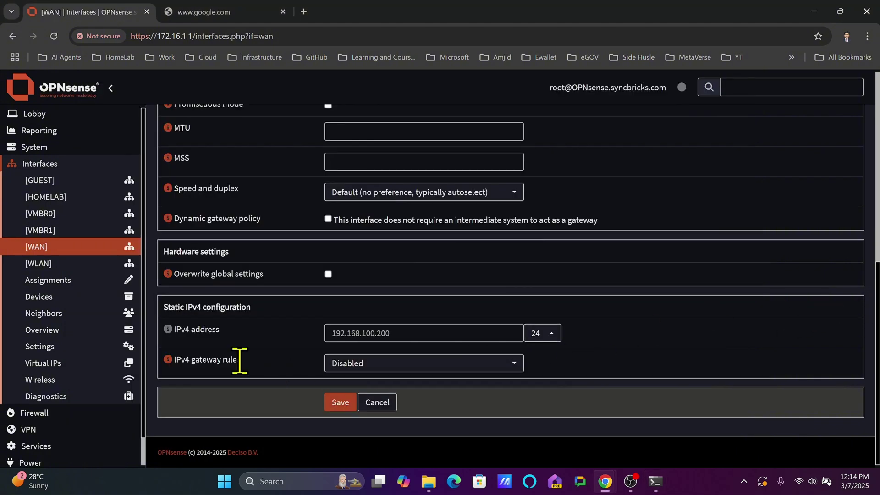
- Check the IPv4 gateway choices and the google.com tab, leaving the gateway unchanged
left_click(376, 366)
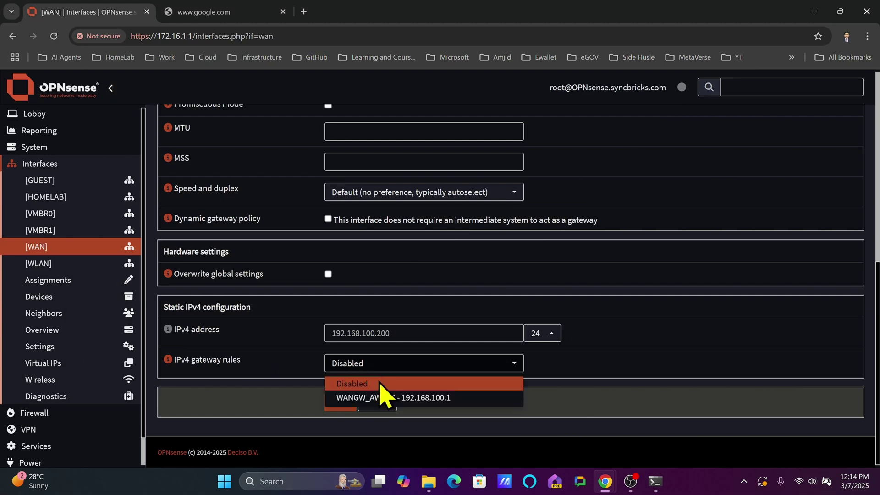
left_click(231, 18)
left_click(215, 37)
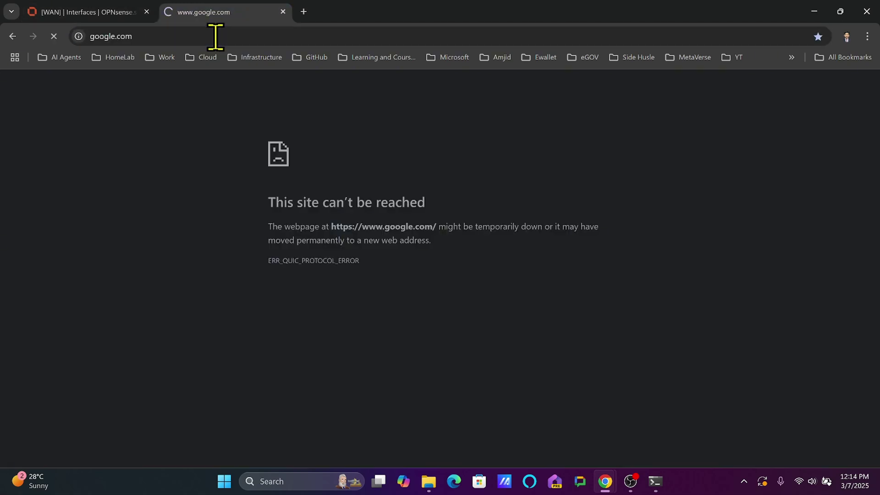
left_click(133, 10)
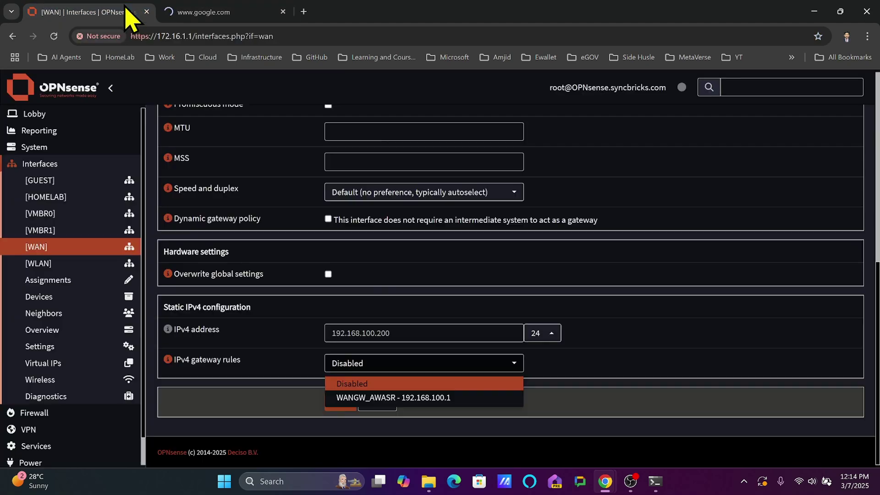
left_click(353, 328)
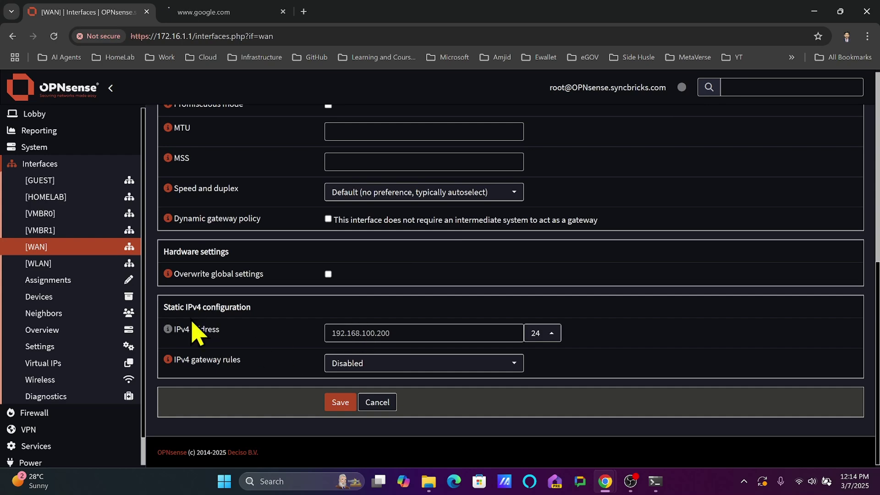
- Show the Gateways Configuration page, now listing WANGW_AWASR via 192.168.100.1
scroll(121, 226, "up", 7)
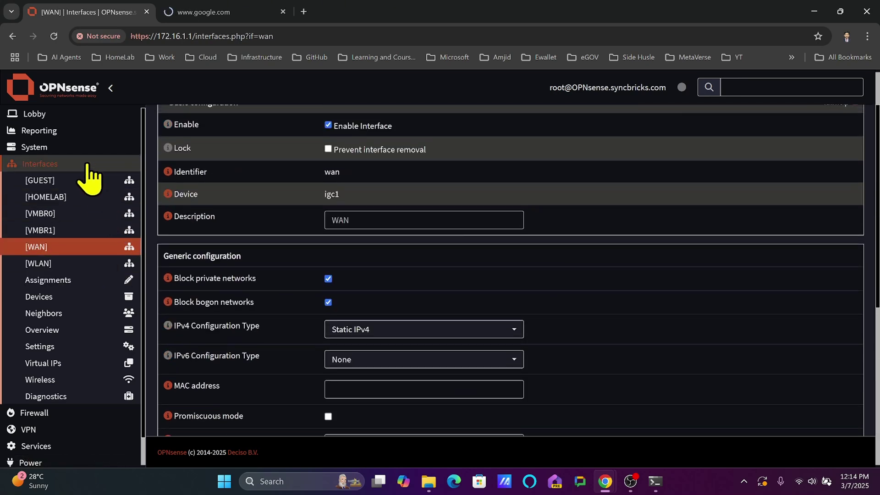
left_click(25, 148)
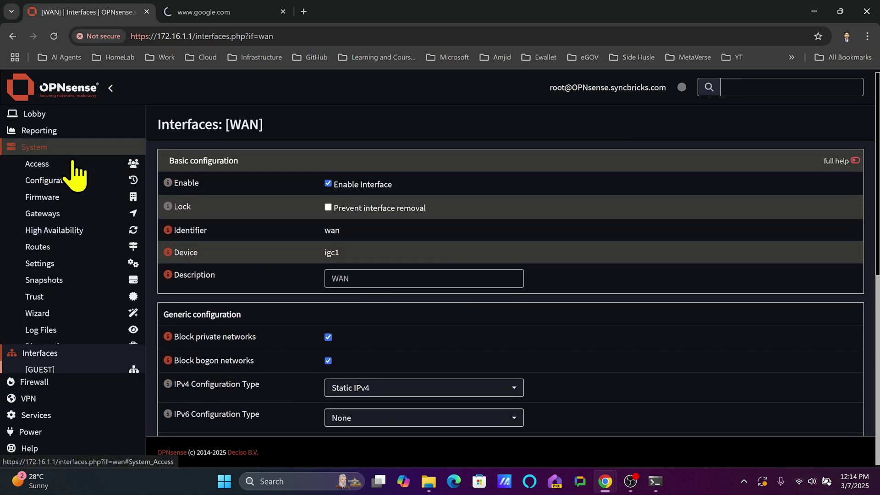
left_click(61, 214)
left_click(62, 230)
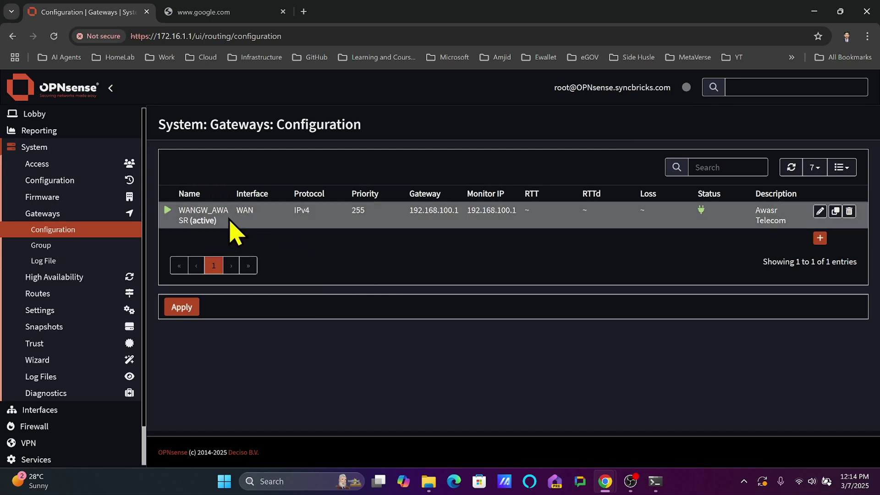
left_click(820, 211)
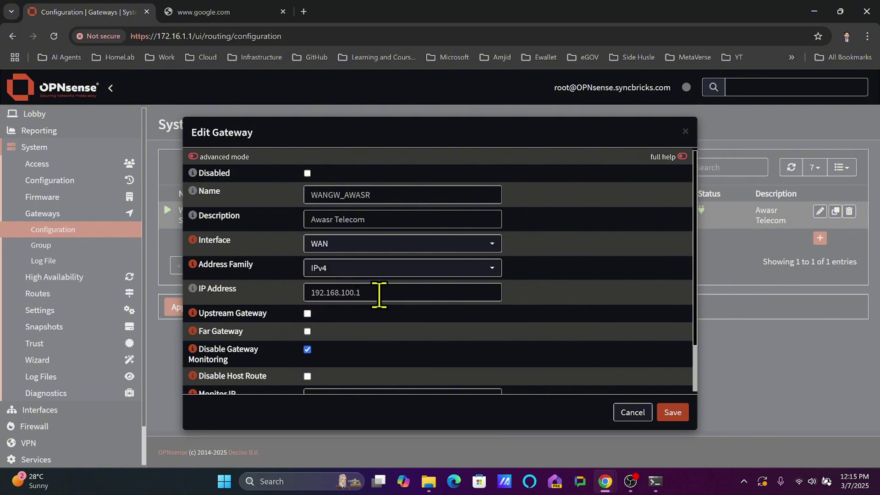
scroll(428, 338, "down", 2)
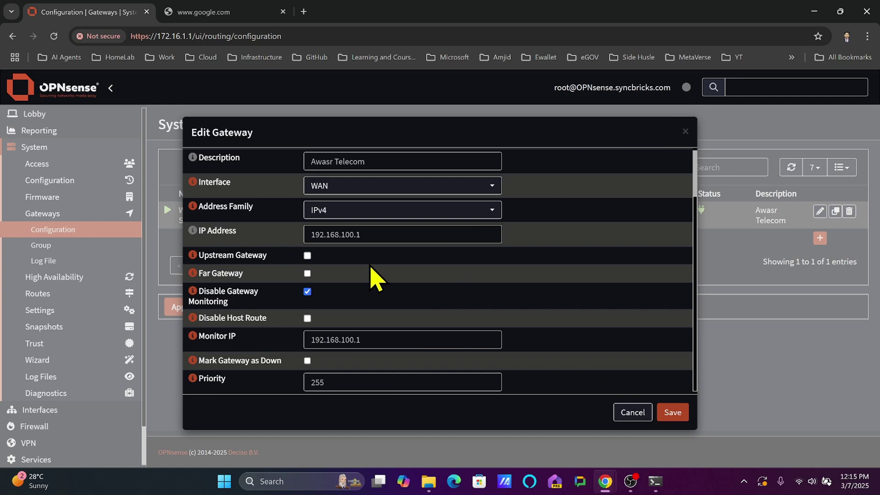
left_click(632, 412)
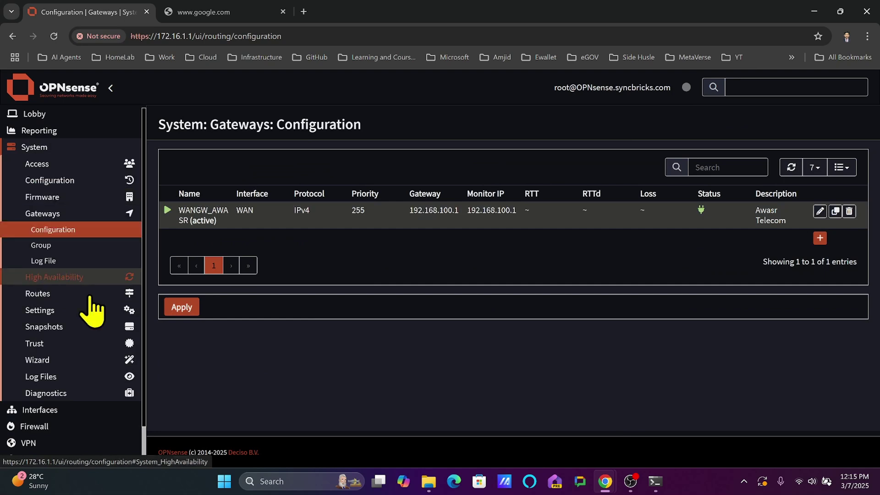
left_click(69, 147)
- Set the WAN's IPv4 gateway to WANGW_AWASR (192.168.100.1), then save and apply the changes
left_click(64, 168)
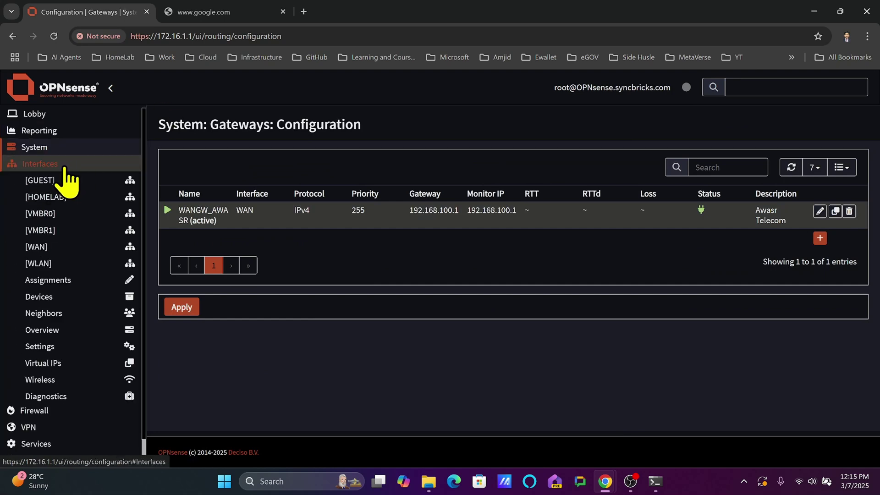
left_click(44, 250)
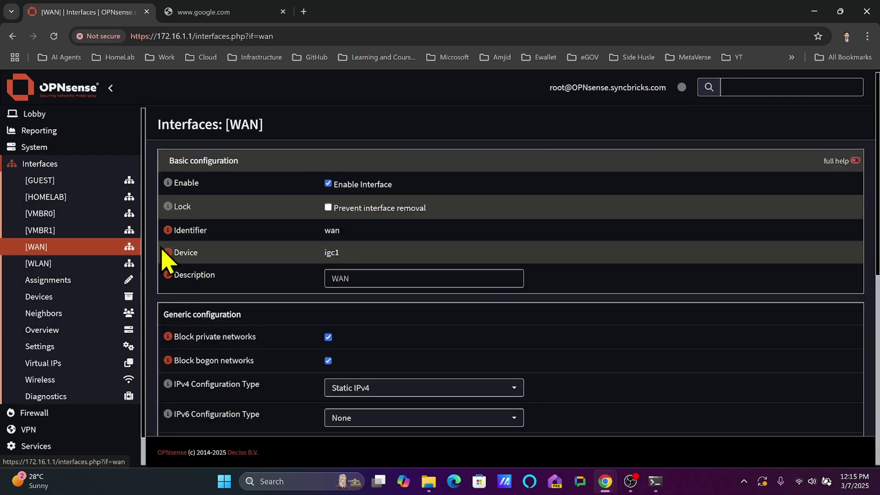
scroll(337, 275, "down", 3)
scroll(340, 281, "down", 1)
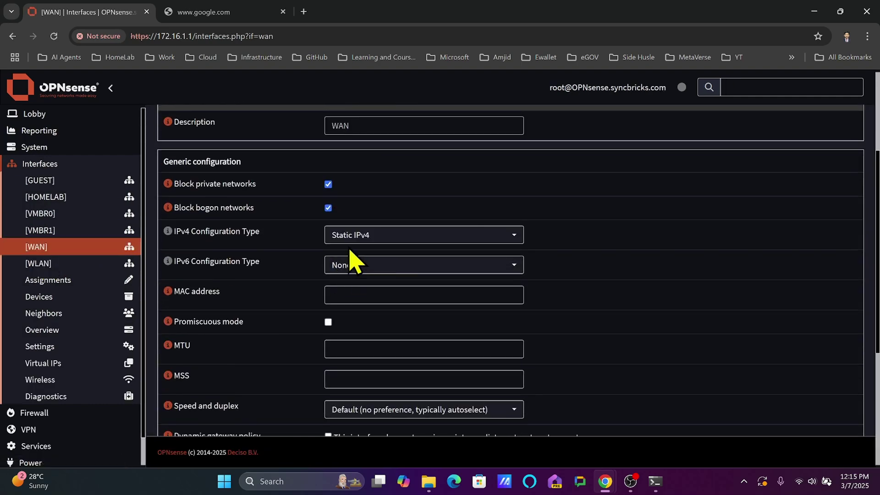
scroll(392, 280, "down", 5)
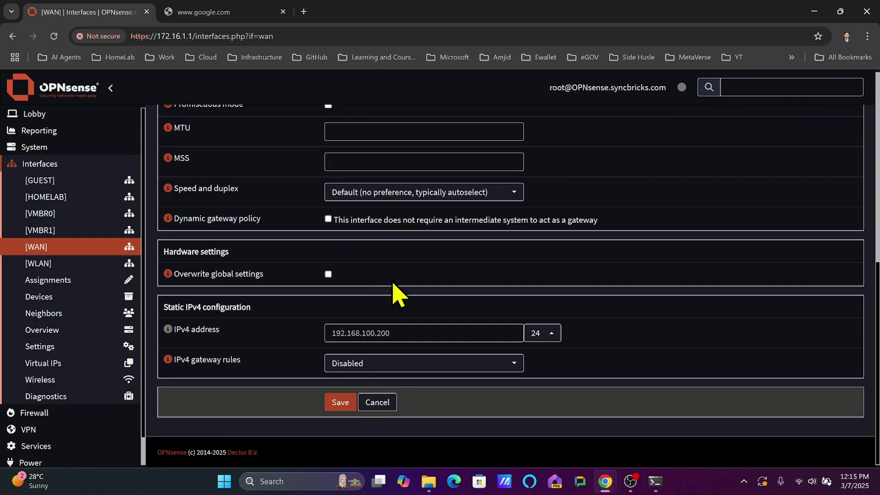
left_click(364, 369)
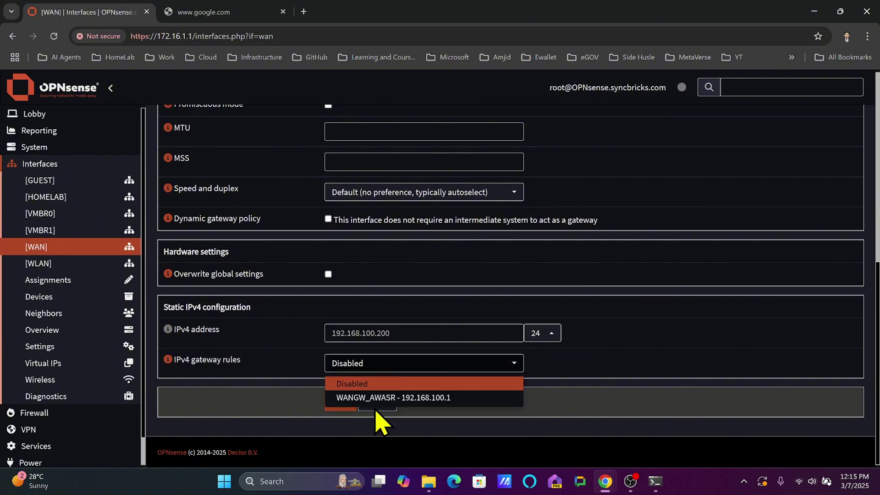
left_click(411, 398)
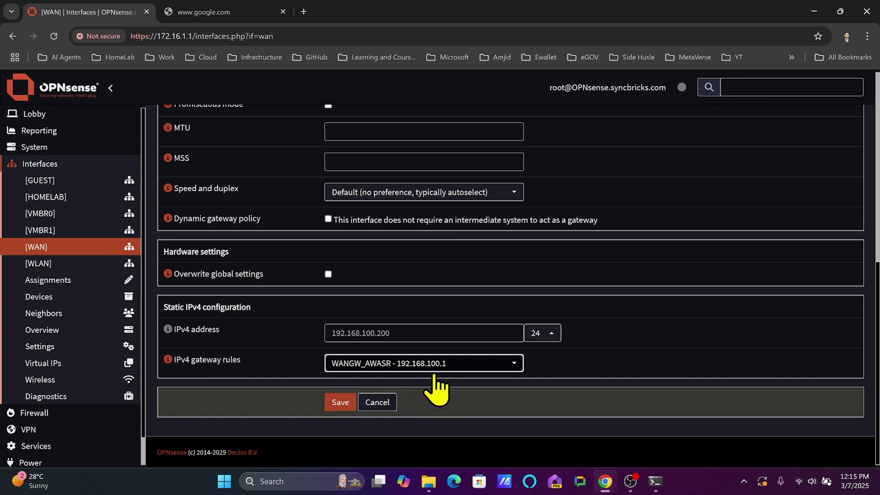
left_click(343, 403)
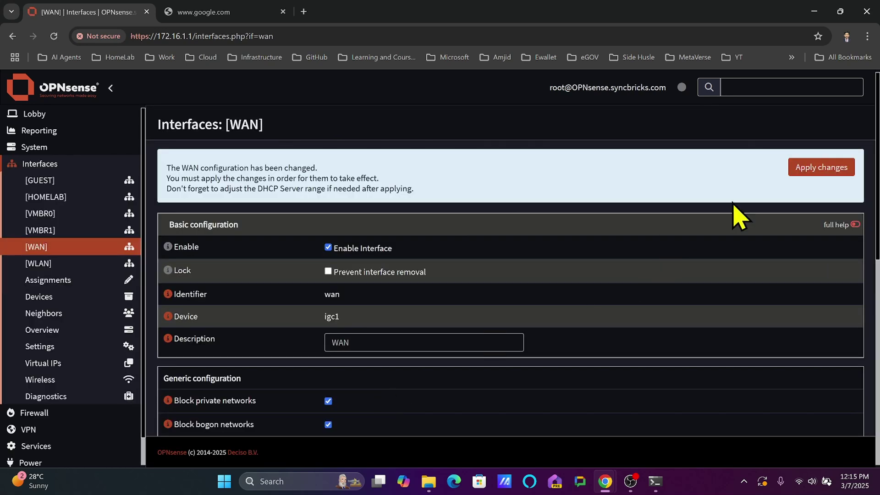
left_click(821, 168)
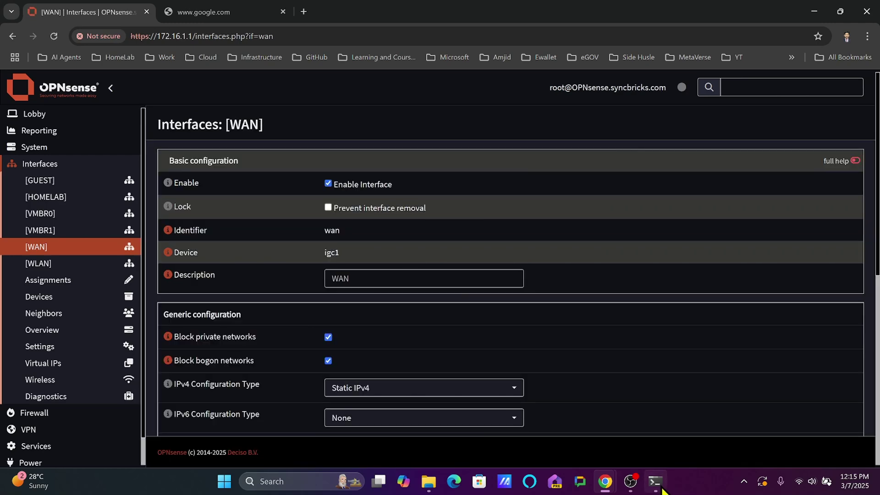
- Ping 192.168.100.1 from Command Prompt to confirm replies, then verify Google loads in Chrome
left_click(656, 482)
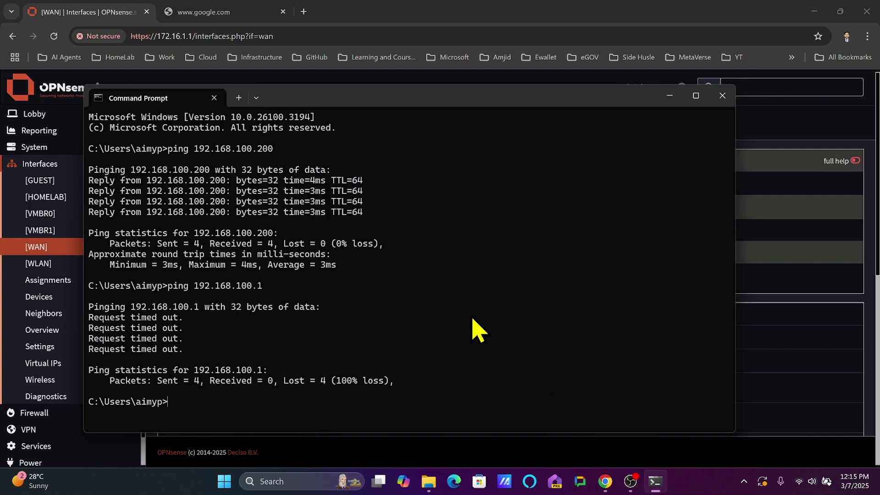
key("Return")
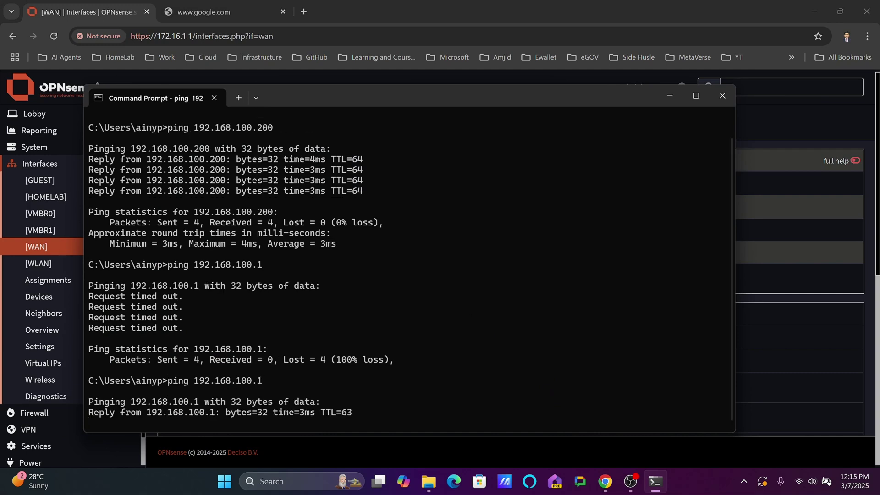
left_click(253, 17)
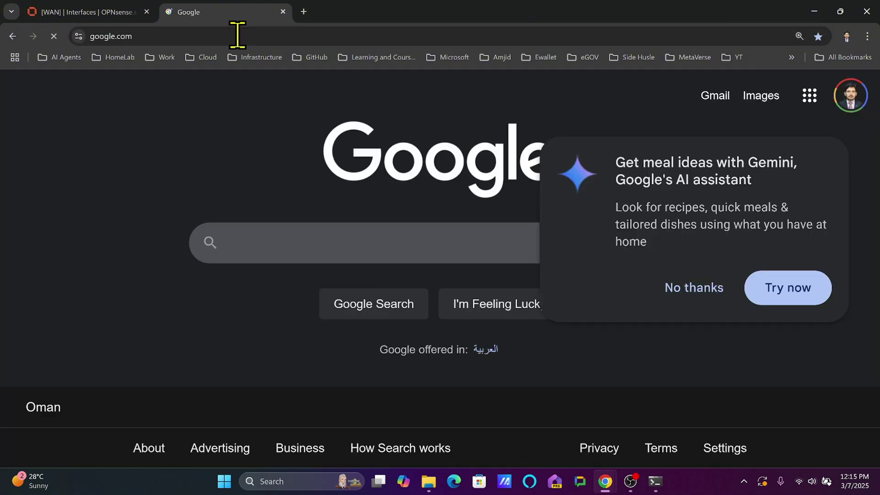
left_click(671, 295)
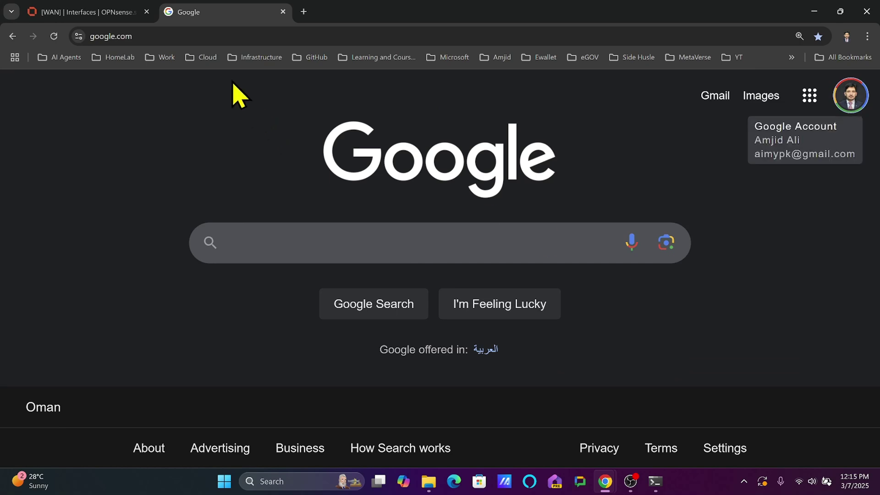
left_click(105, 13)
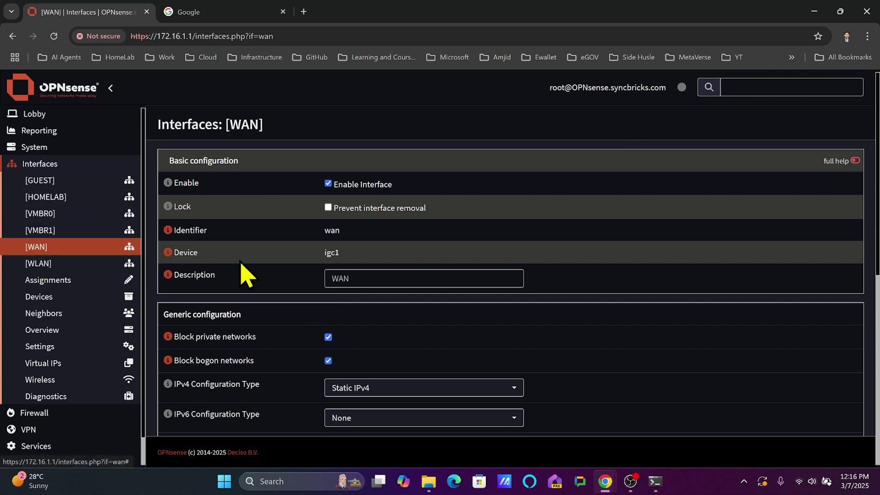
- Go to the System > Gateways > Configuration list
scroll(334, 252, "down", 3)
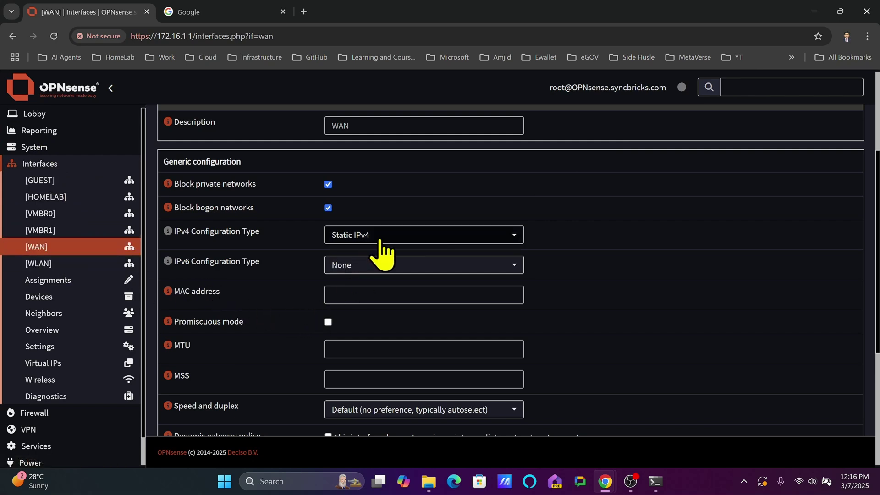
scroll(390, 248, "down", 5)
left_click(69, 144)
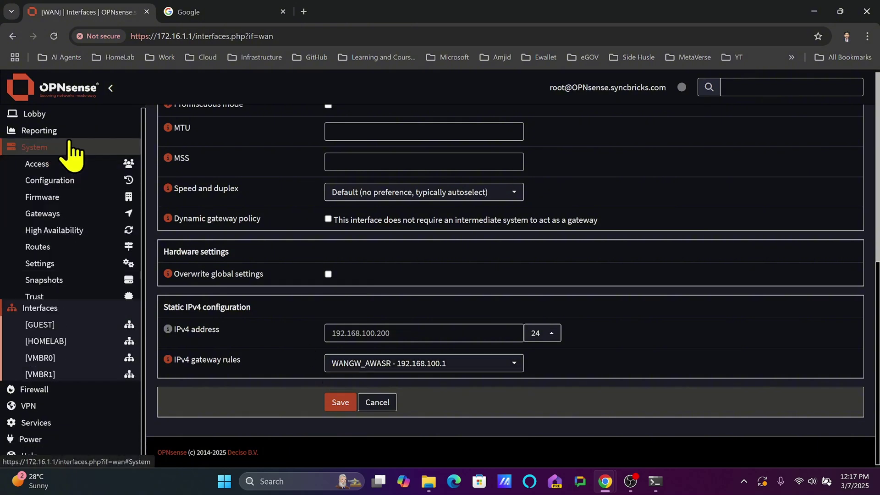
left_click(73, 213)
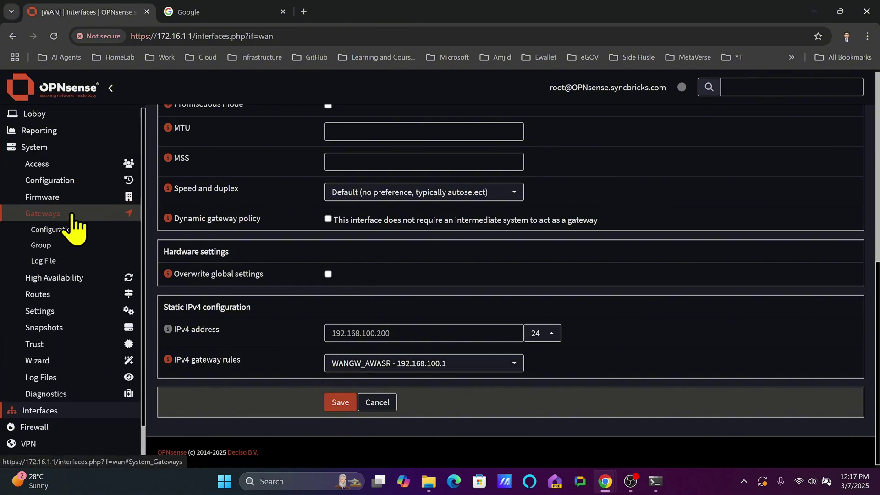
left_click(73, 231)
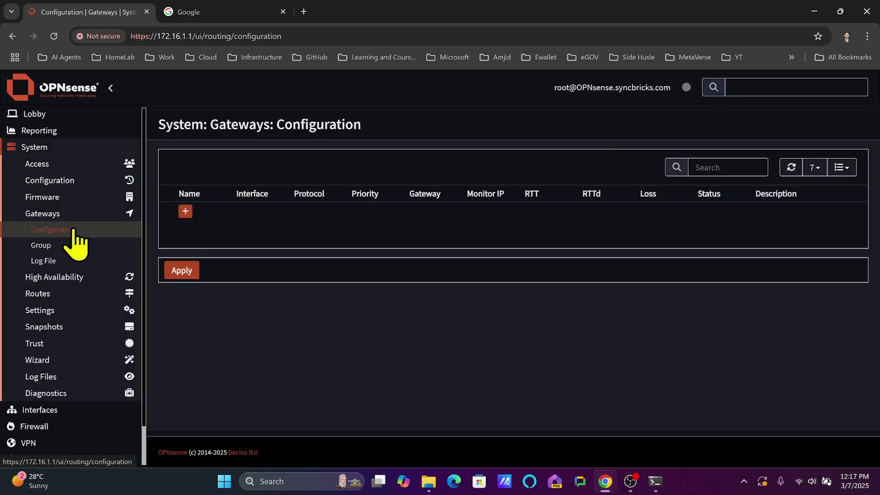
- Try deleting gateway WANGW_AWASR and dismiss the error that WAN still uses it
left_click(848, 213)
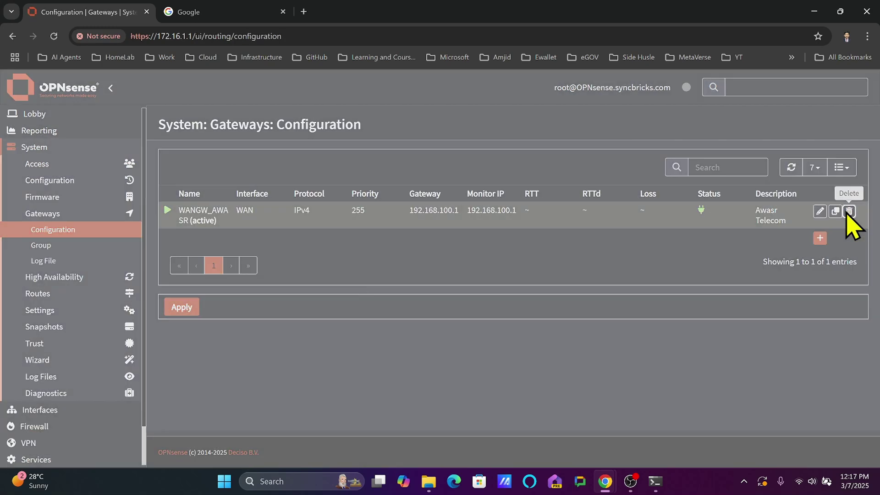
left_click(589, 193)
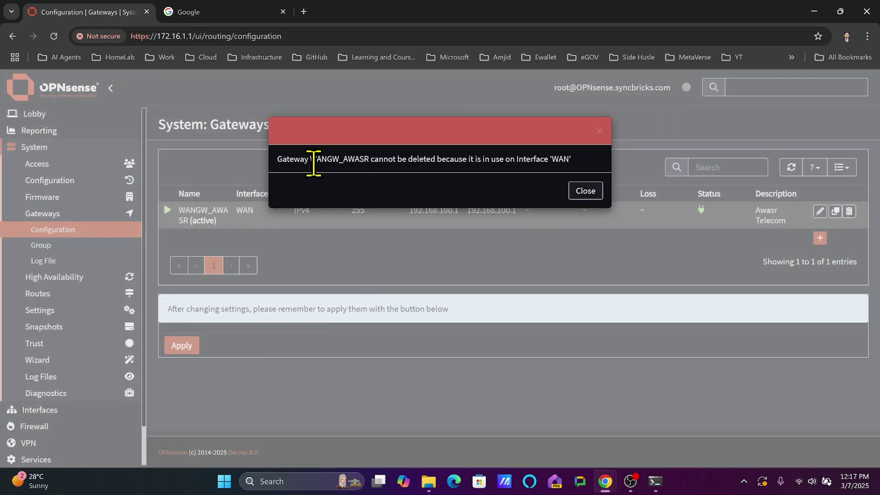
left_click_drag(294, 159, 558, 158)
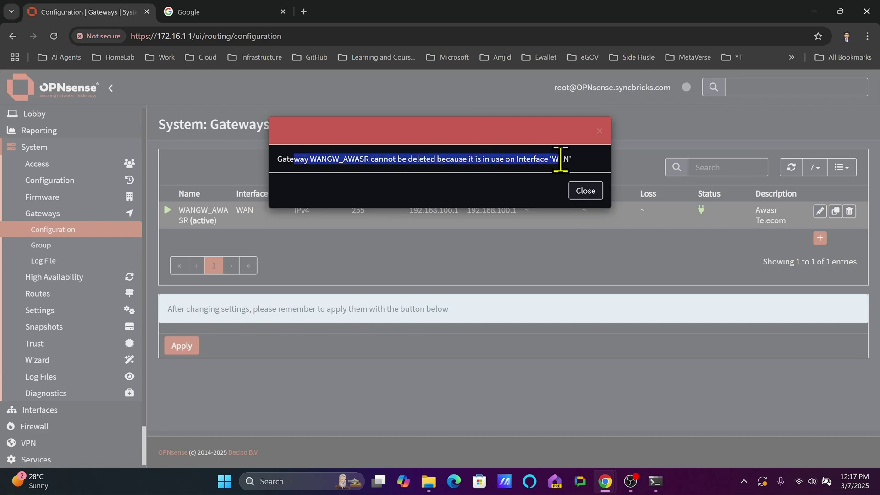
left_click(586, 191)
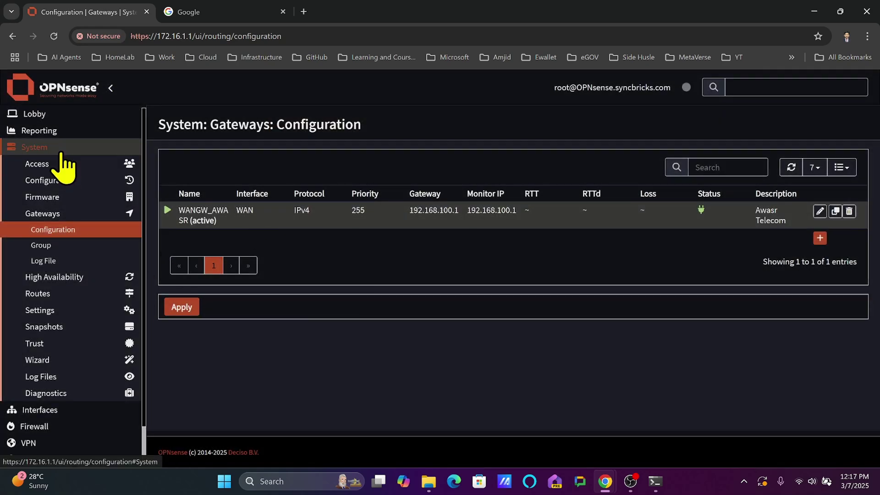
- On the WAN interface page, switch the IPv4 gateway to Disabled, then back to WANGW_AWASR
left_click(62, 152)
left_click(64, 165)
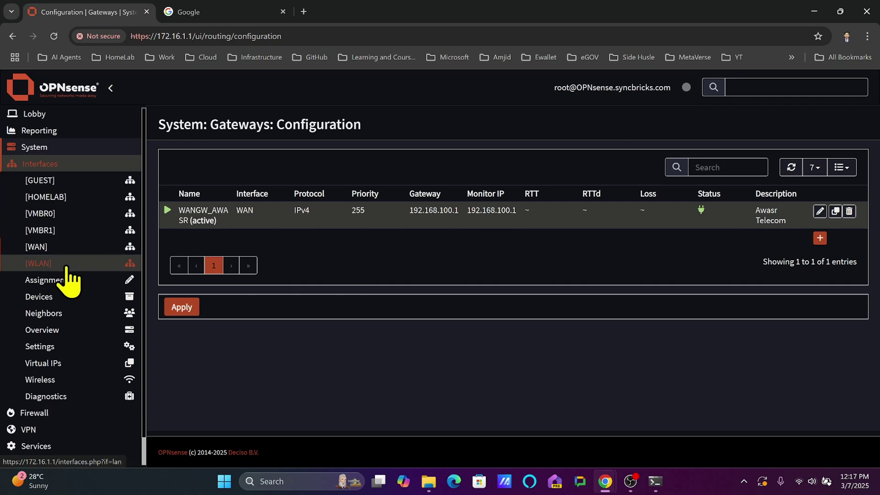
left_click(64, 247)
scroll(404, 332, "down", 10)
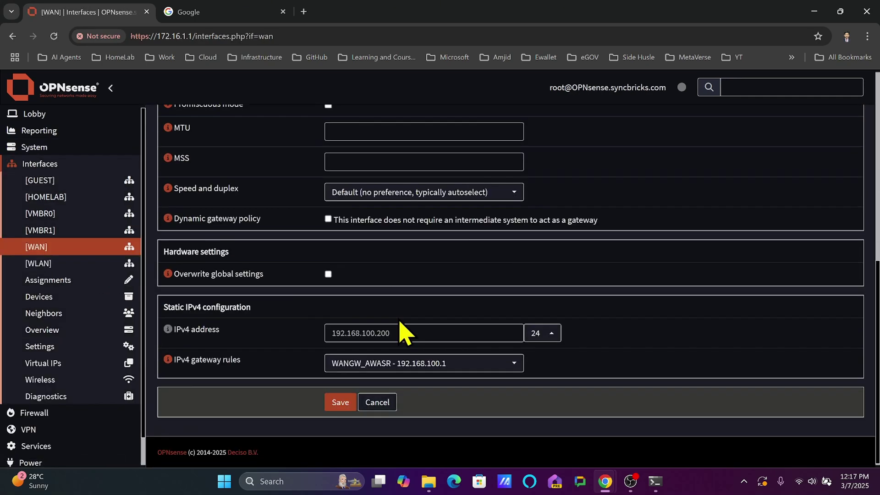
left_click(395, 363)
left_click(378, 382)
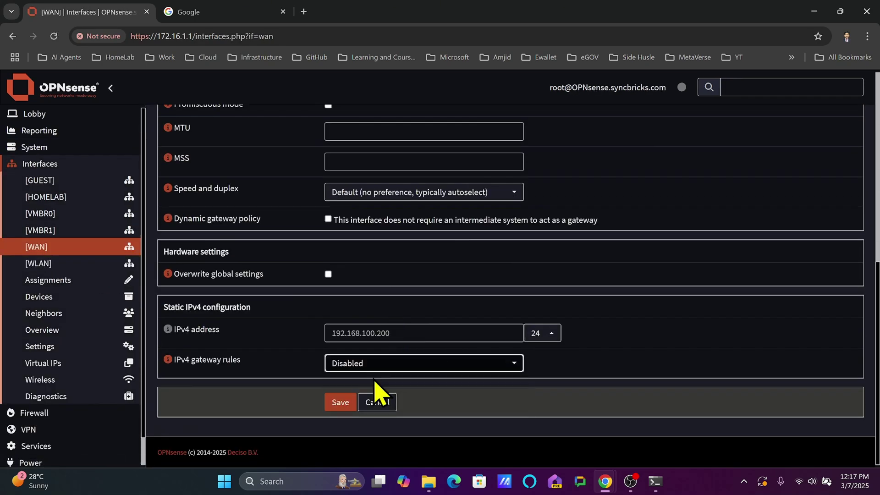
left_click(418, 366)
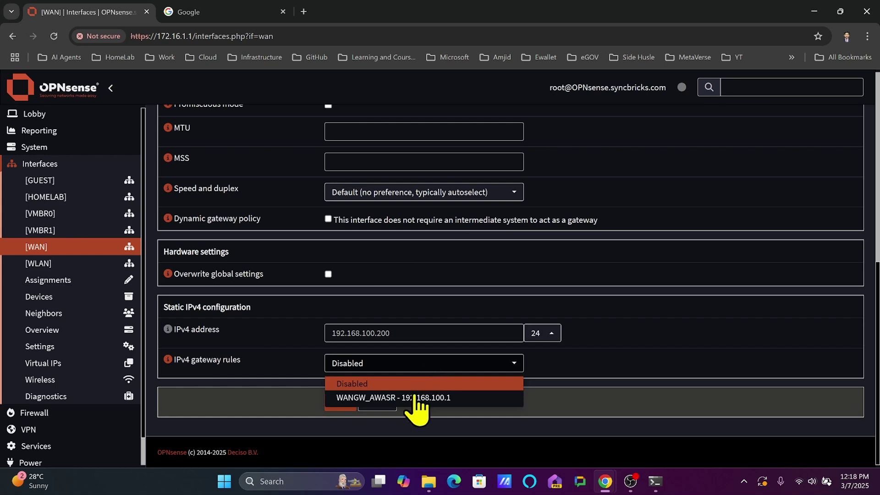
left_click(415, 400)
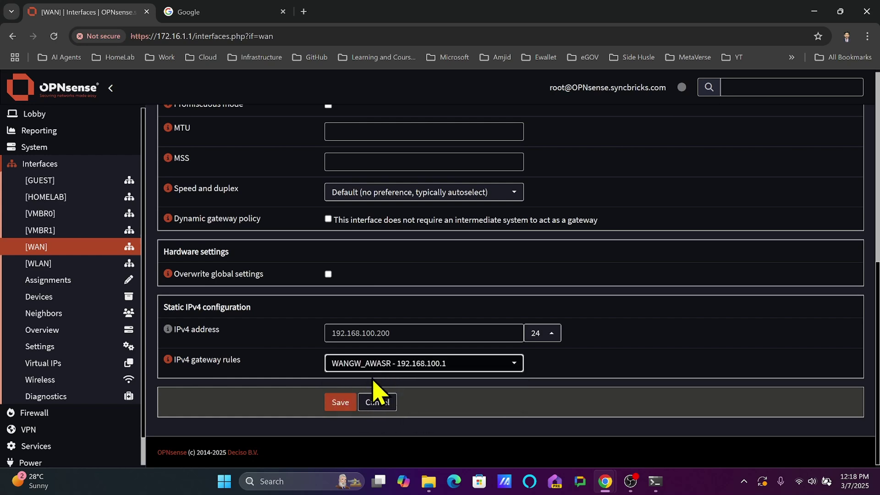
- Cancel the unsaved WAN edits, returning to the Interfaces Assignments page
left_click(388, 407)
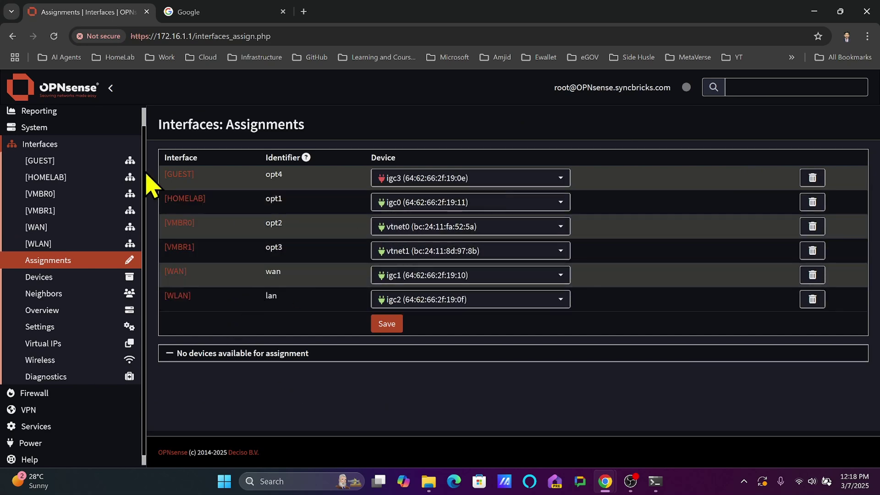
left_click(48, 145)
left_click(50, 148)
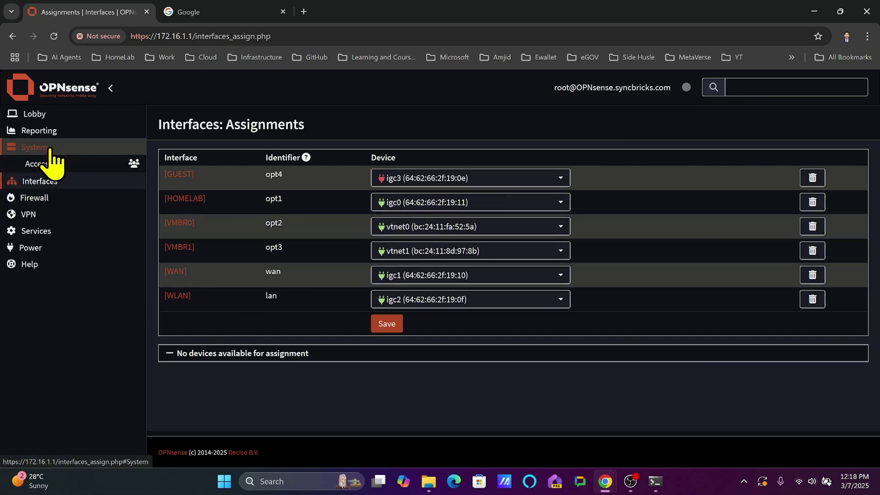
left_click(62, 148)
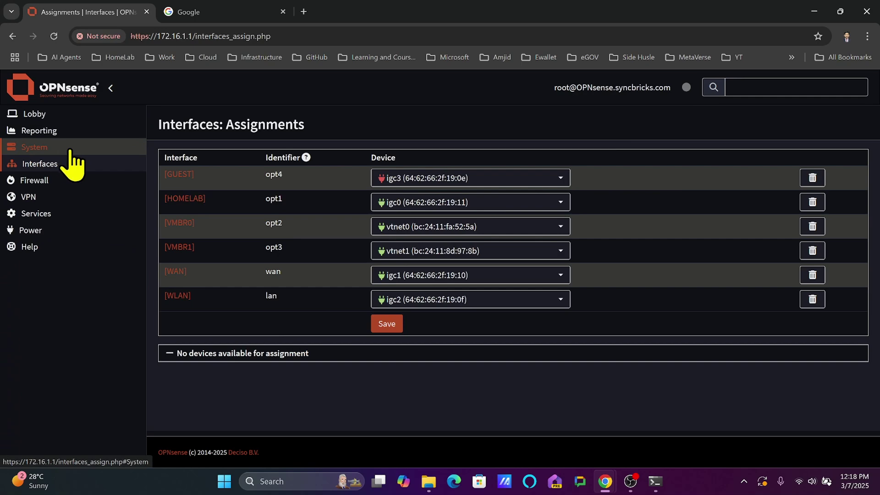